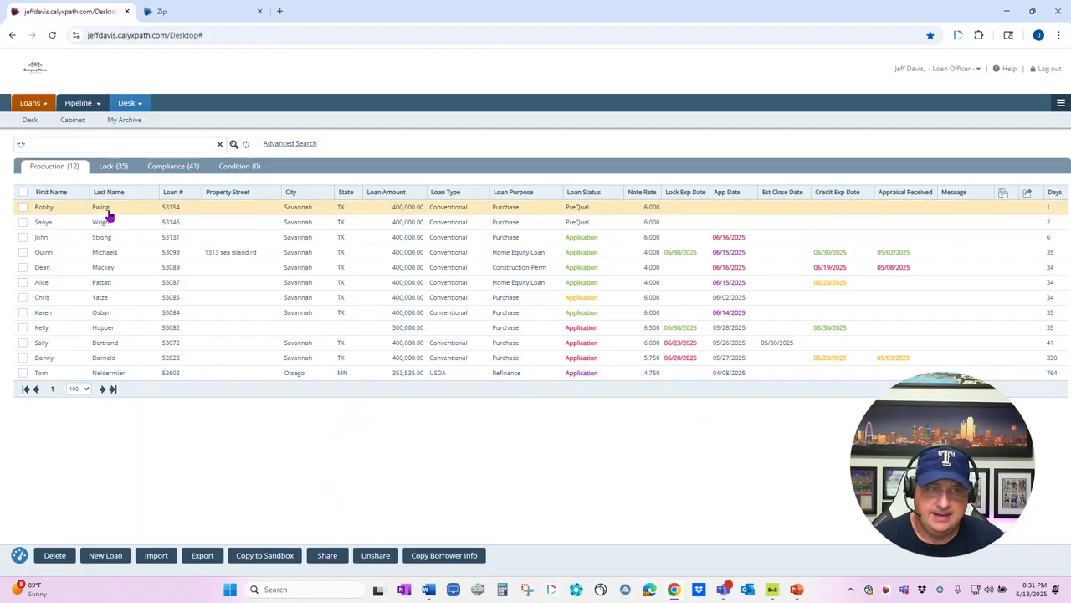
double_click(107, 209)
click(198, 102)
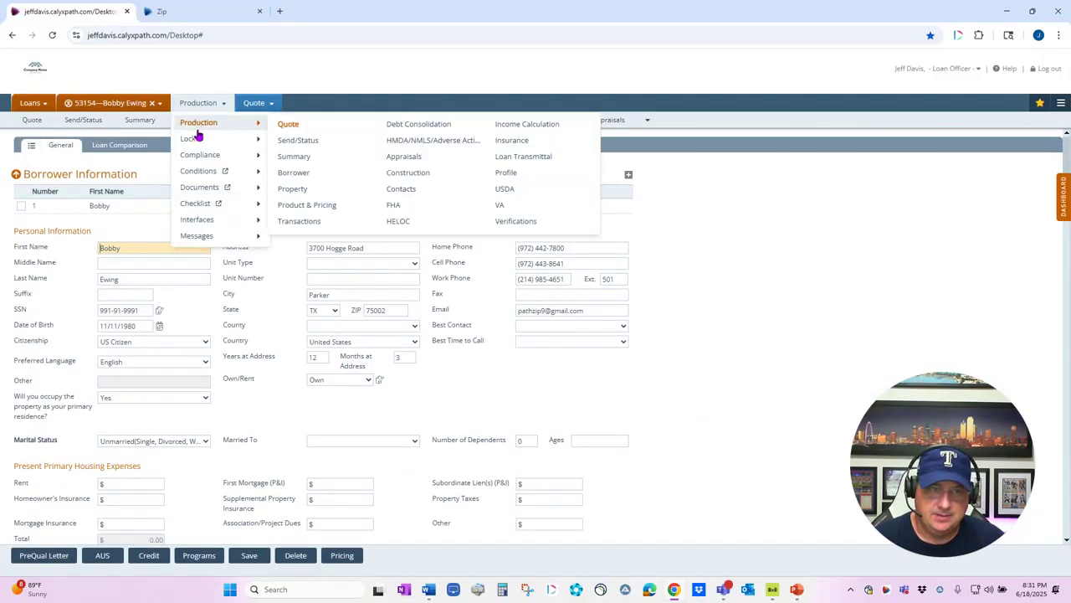
click(204, 156)
click(134, 146)
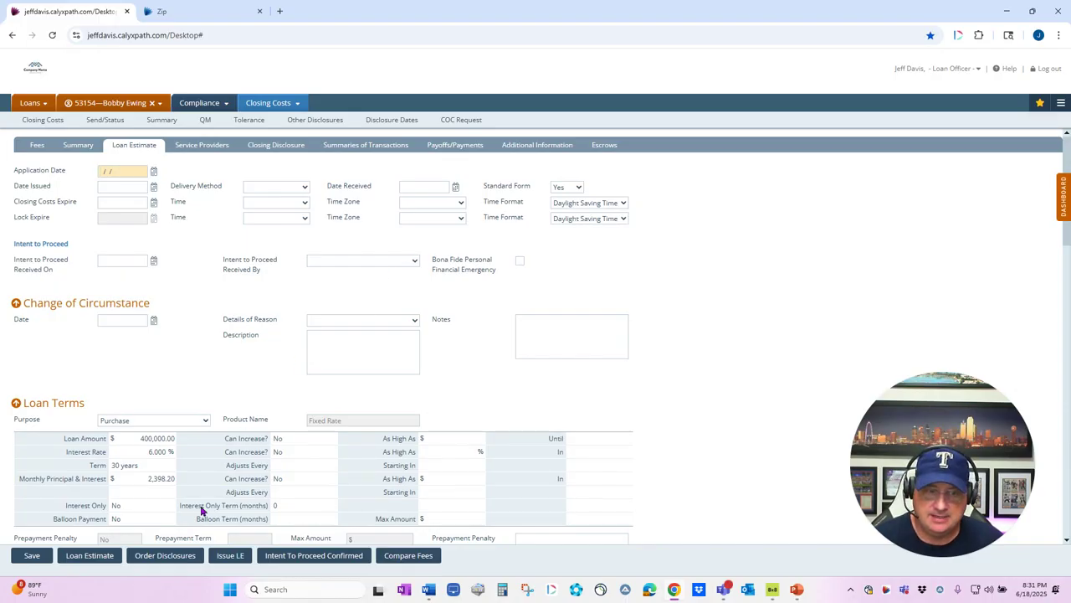
click(171, 559)
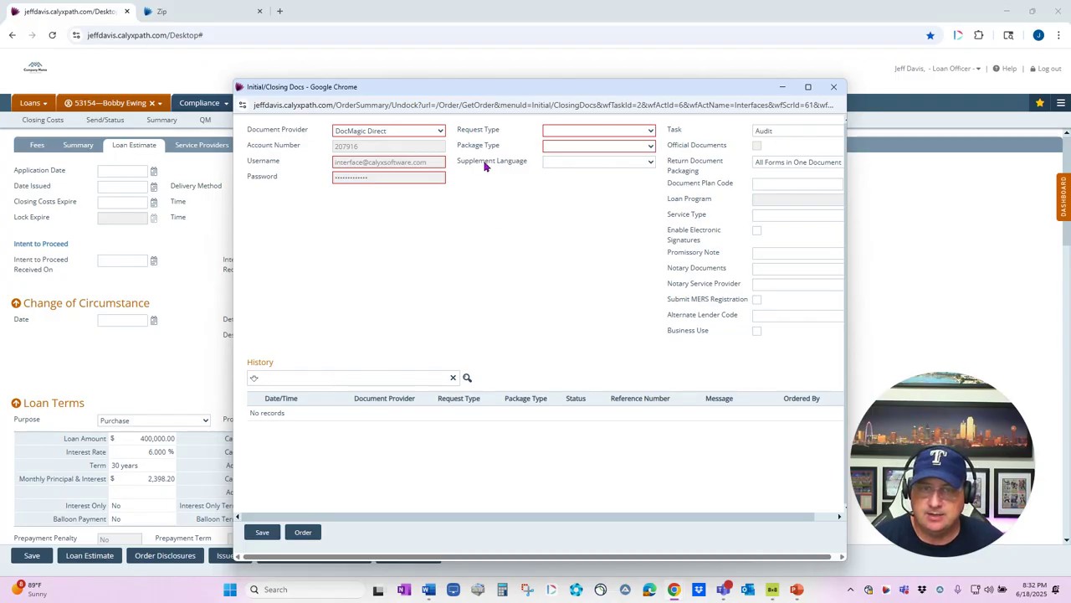
Step: Set Request Type and Package Type to Initial Disclosures, widen the window, then close it
click(555, 132)
click(571, 158)
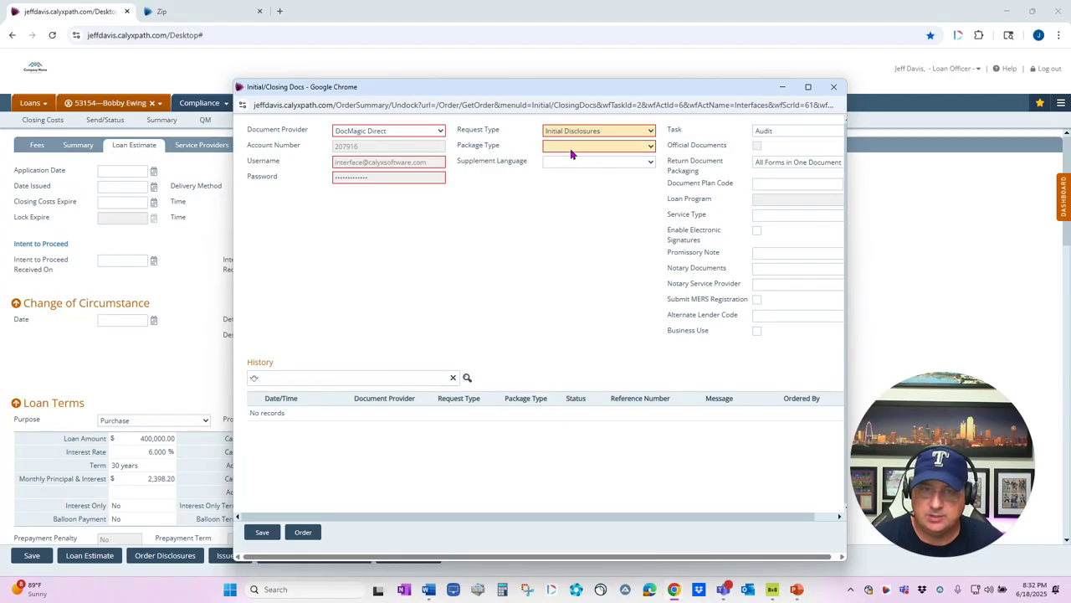
click(570, 147)
click(578, 173)
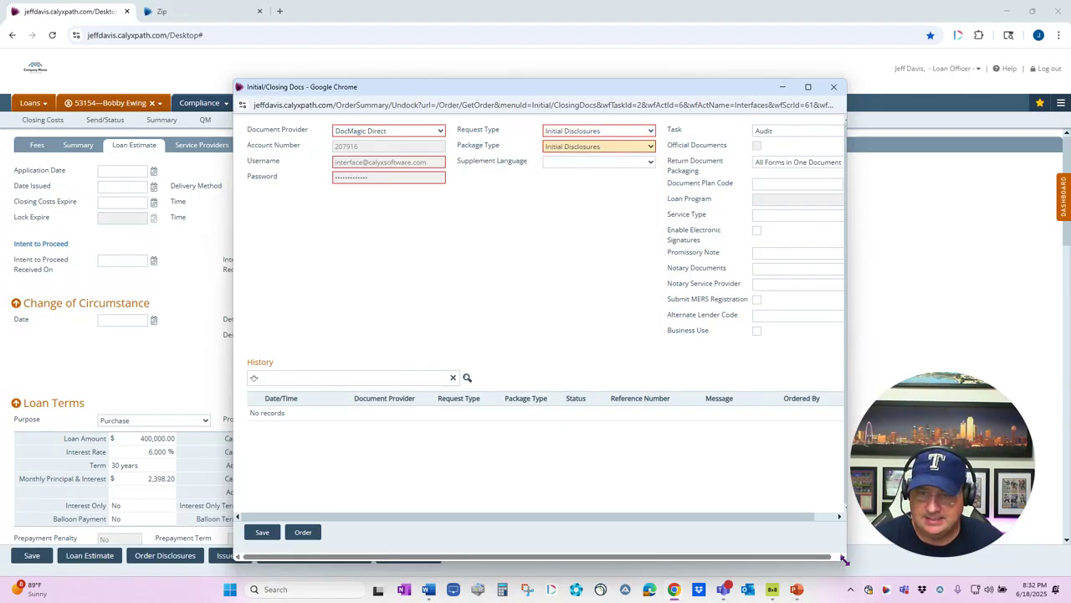
drag(844, 563, 976, 566)
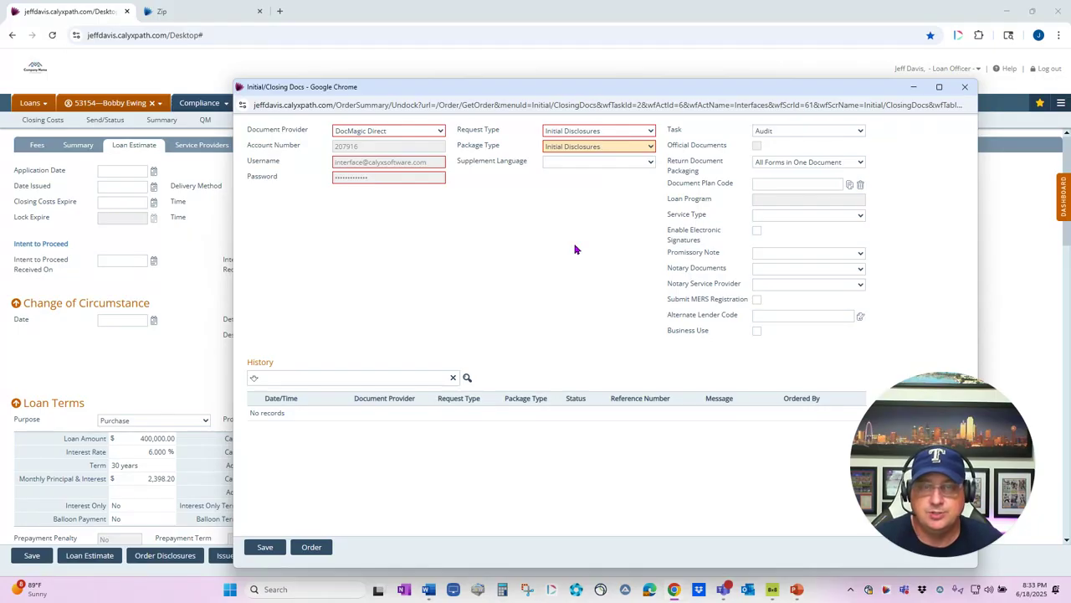
click(965, 86)
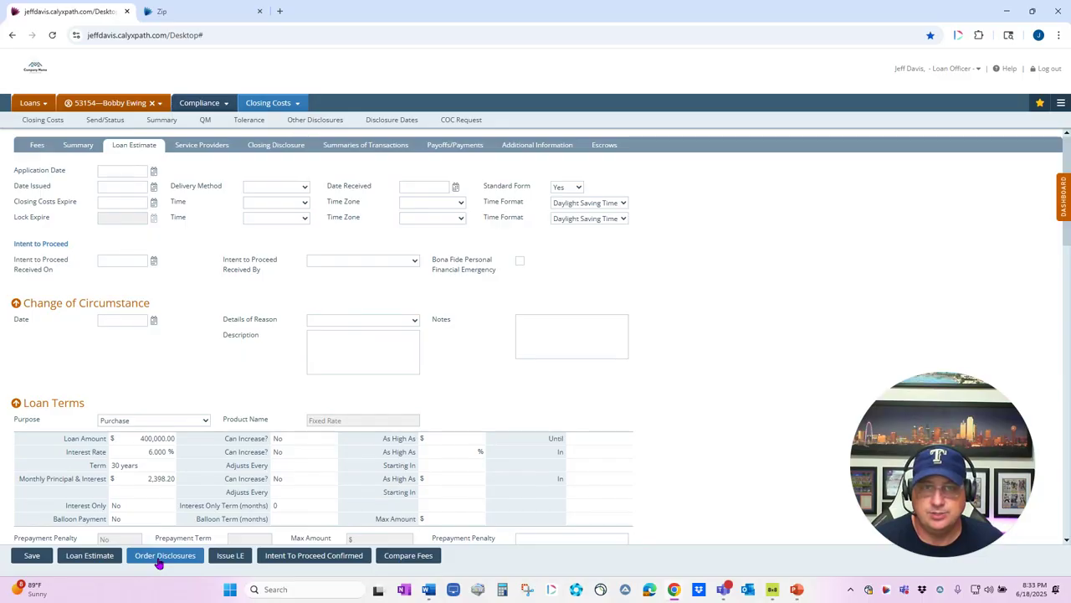
Step: Add the Loan Estimate from the Form Library and go to the loan's Documents list
click(100, 559)
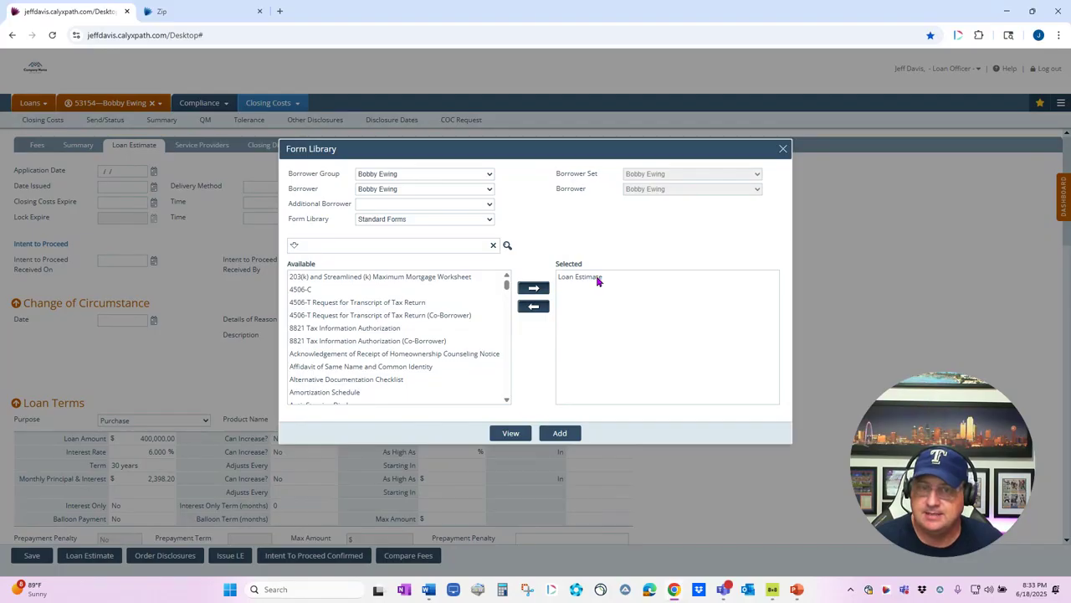
click(559, 433)
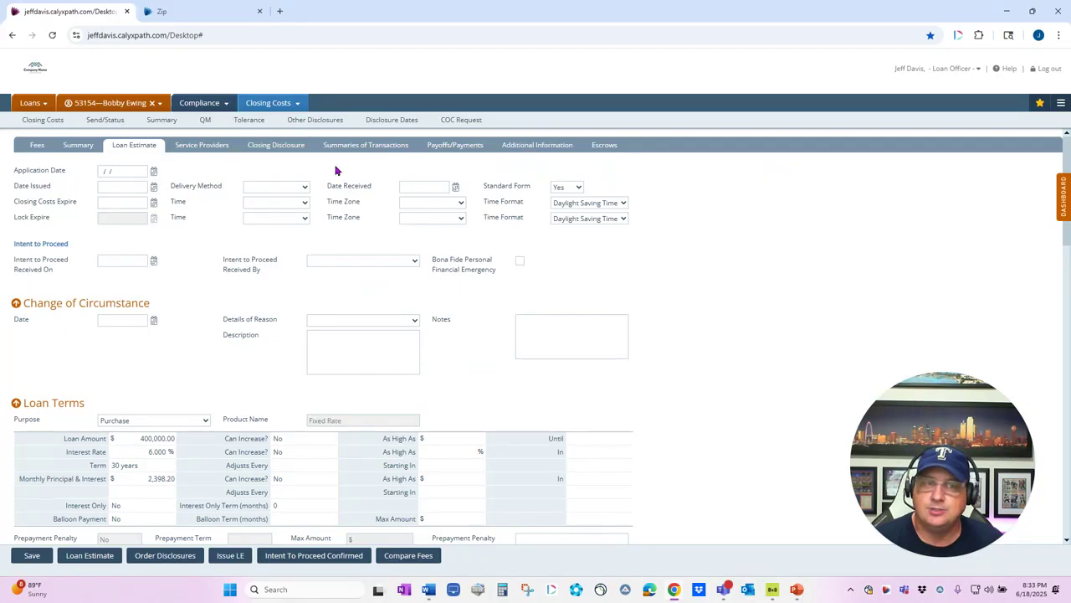
click(204, 103)
mouse_move(201, 159)
mouse_move(198, 189)
click(285, 187)
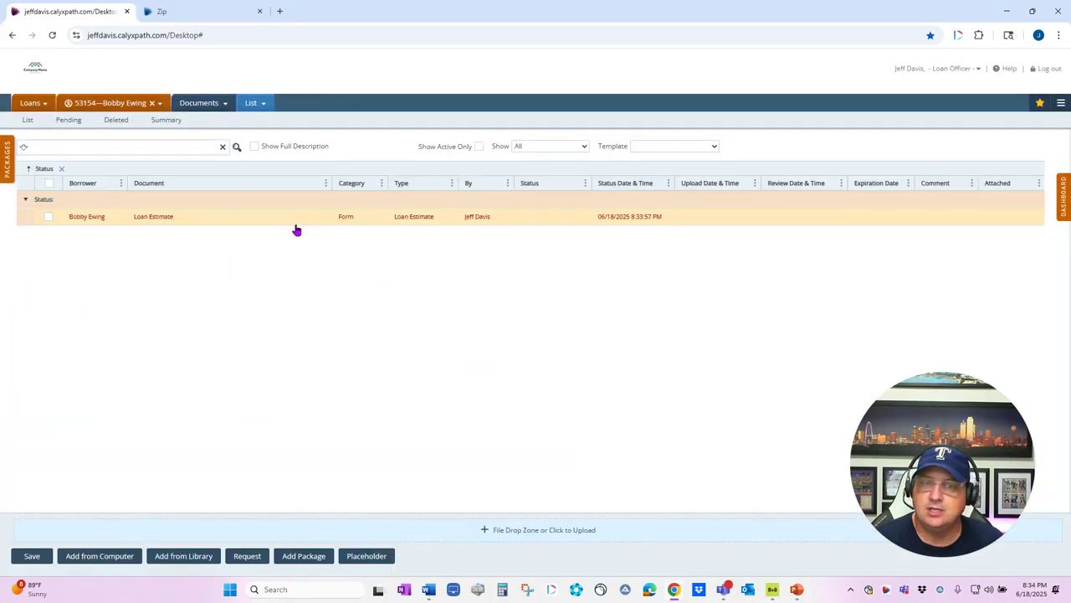
Step: Add the Disclosure Package print group's forms from the library and select all documents
click(184, 556)
click(390, 219)
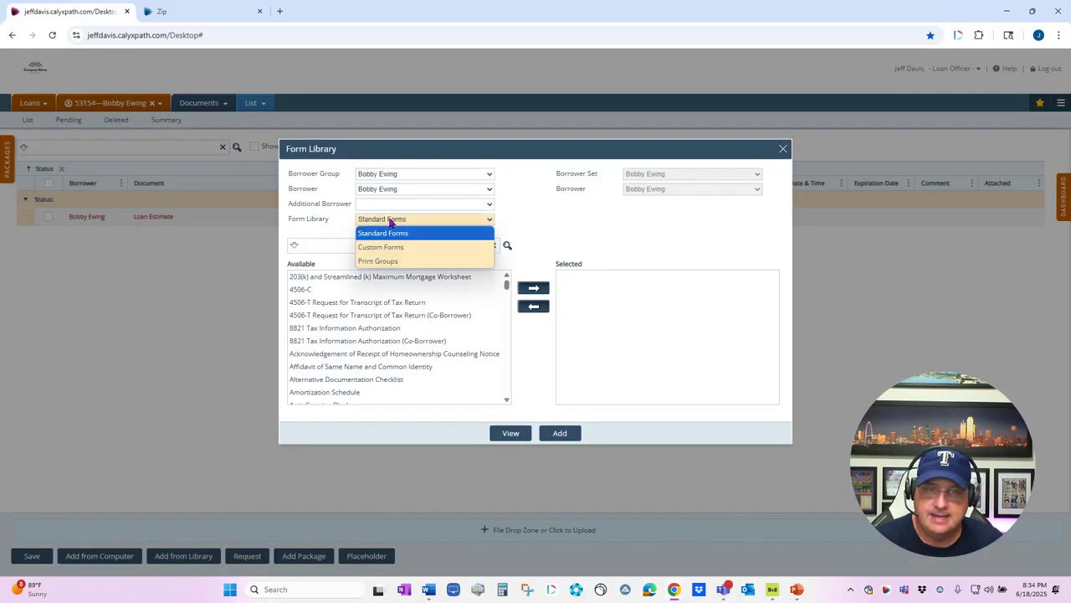
click(377, 256)
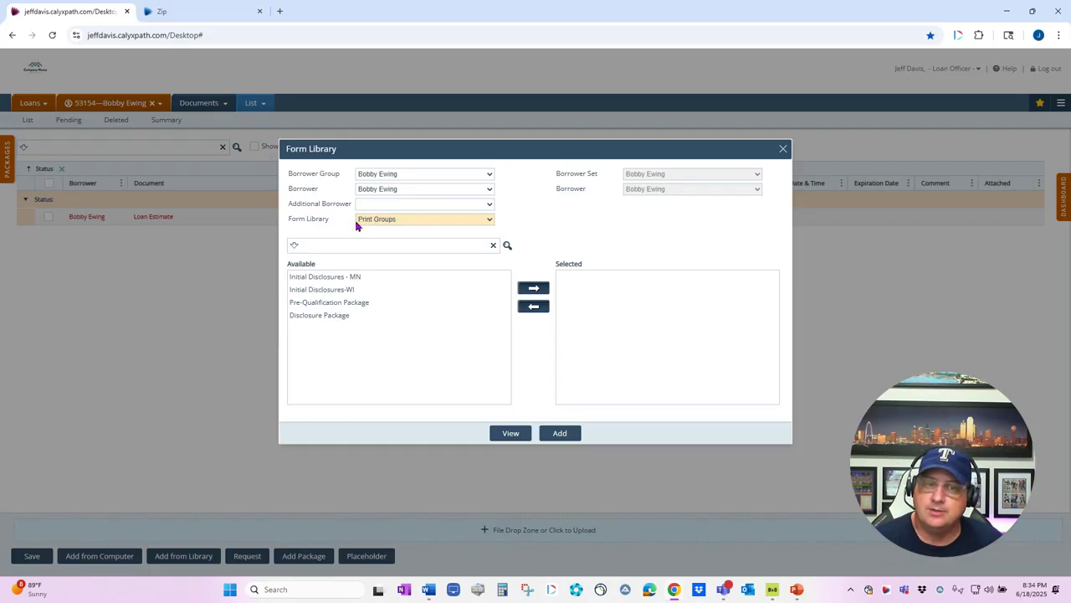
click(331, 317)
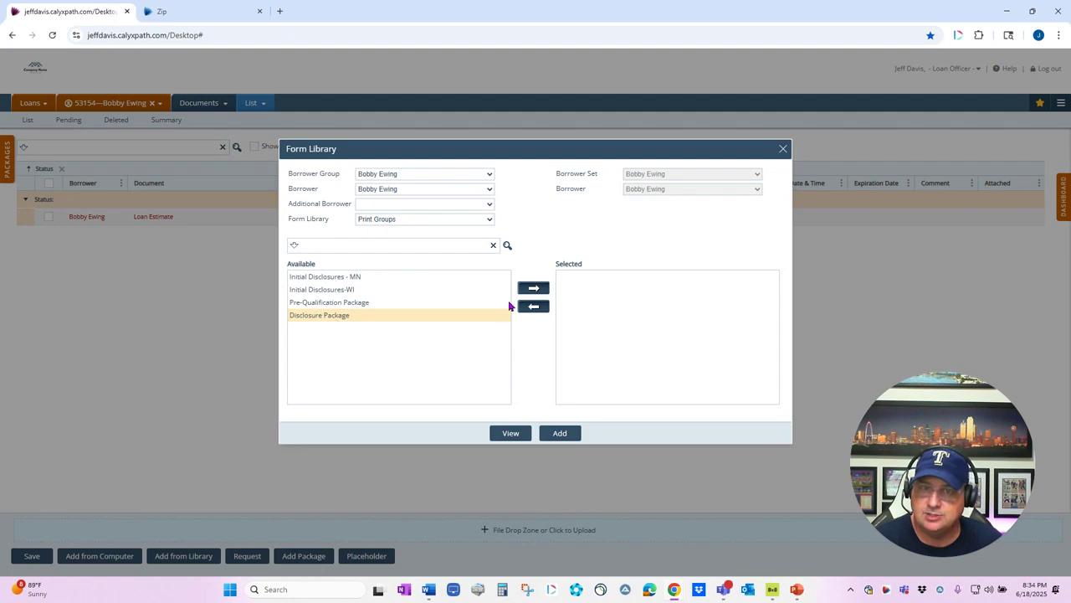
click(534, 288)
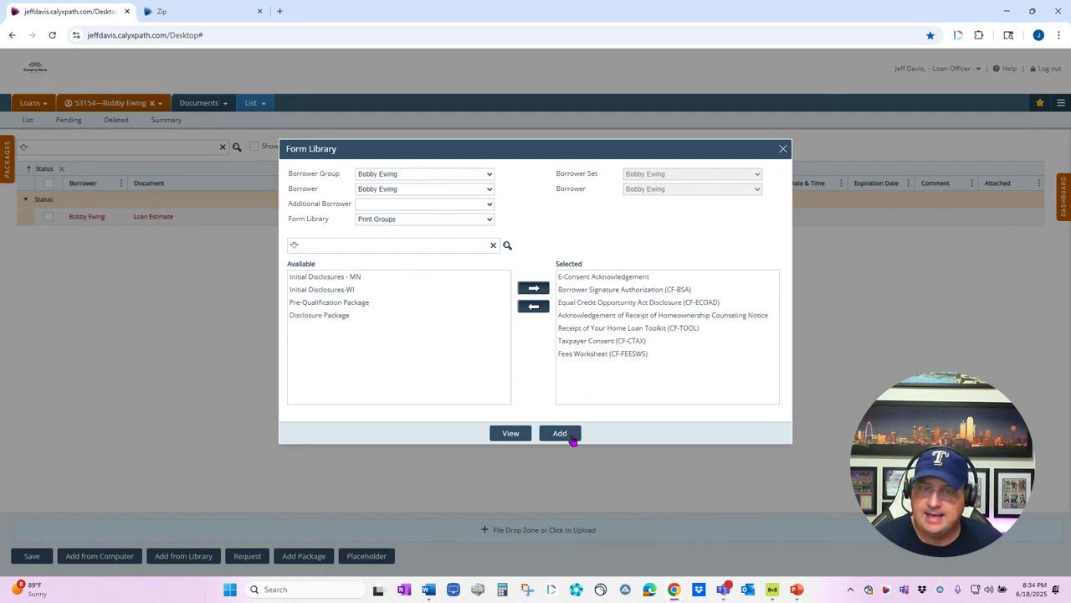
click(571, 436)
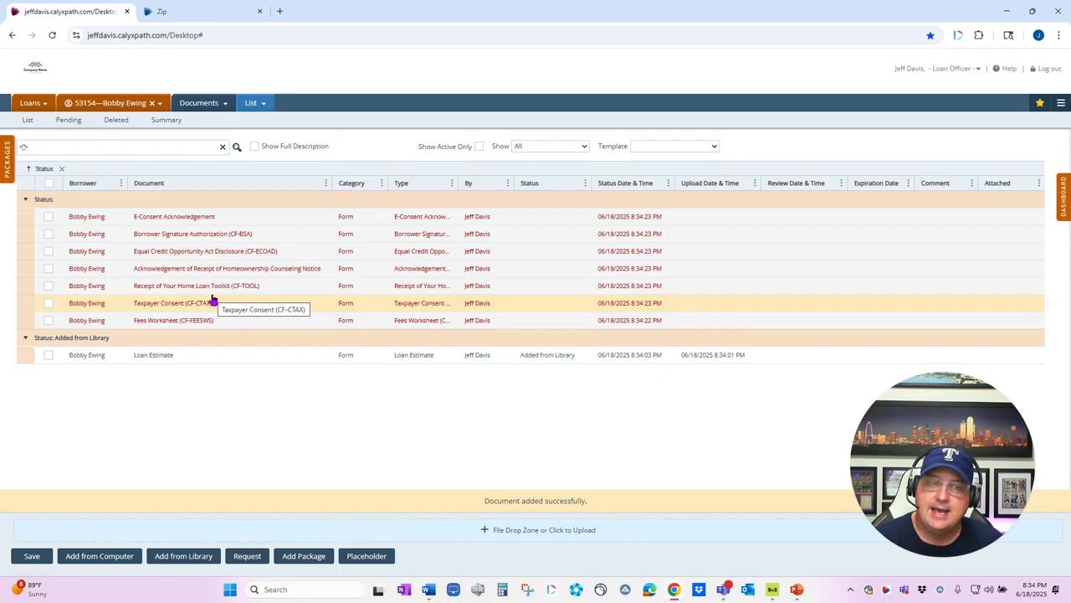
click(48, 183)
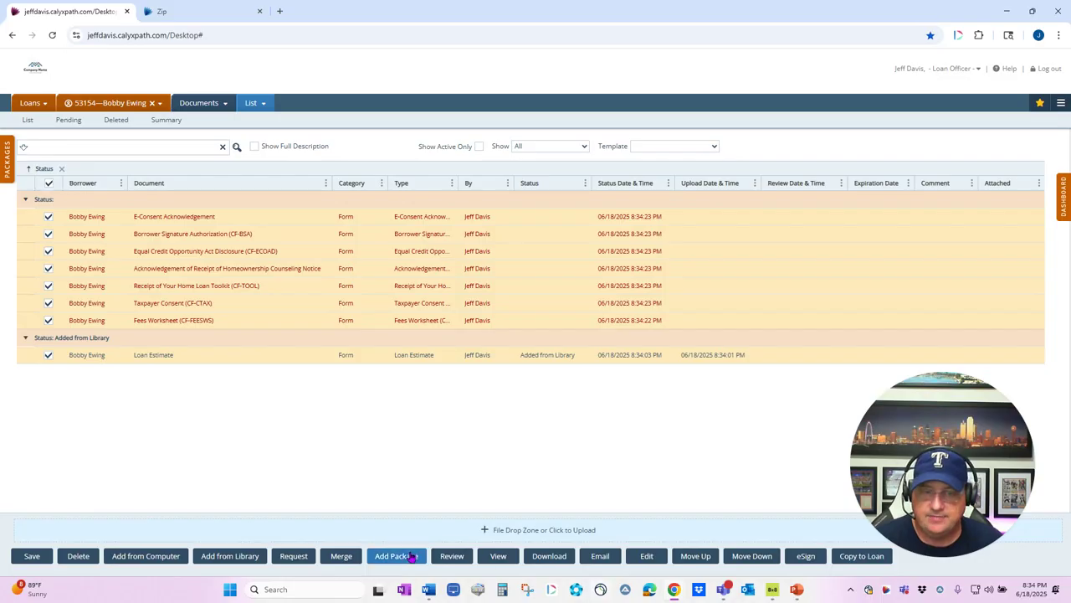
Step: Create a package named 'Disclosure Package' from all eight selected documents
click(393, 556)
text(Disclosure Package)
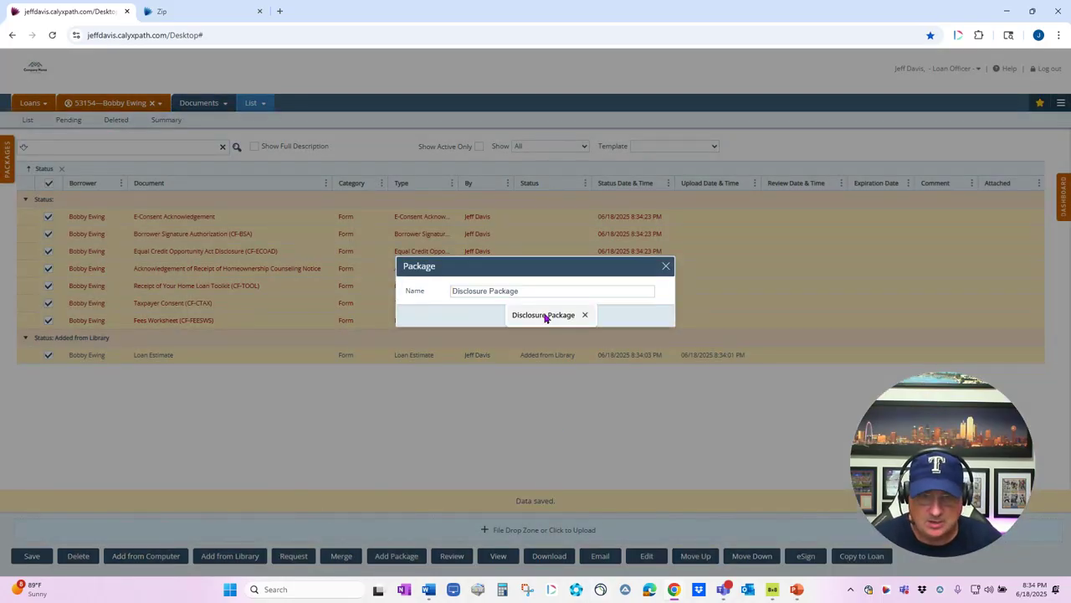
click(546, 318)
click(547, 319)
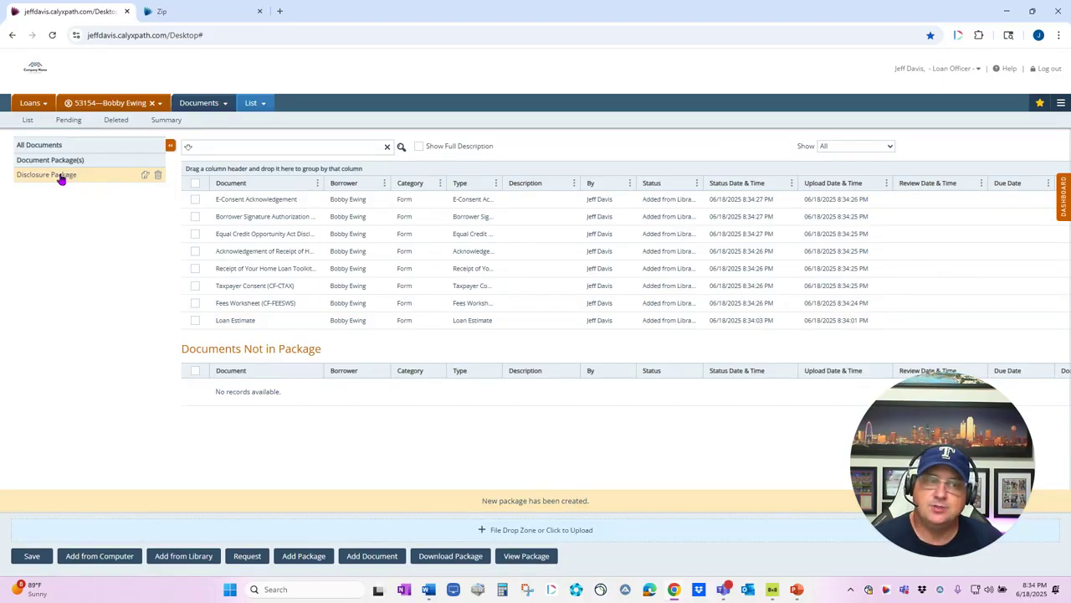
click(195, 183)
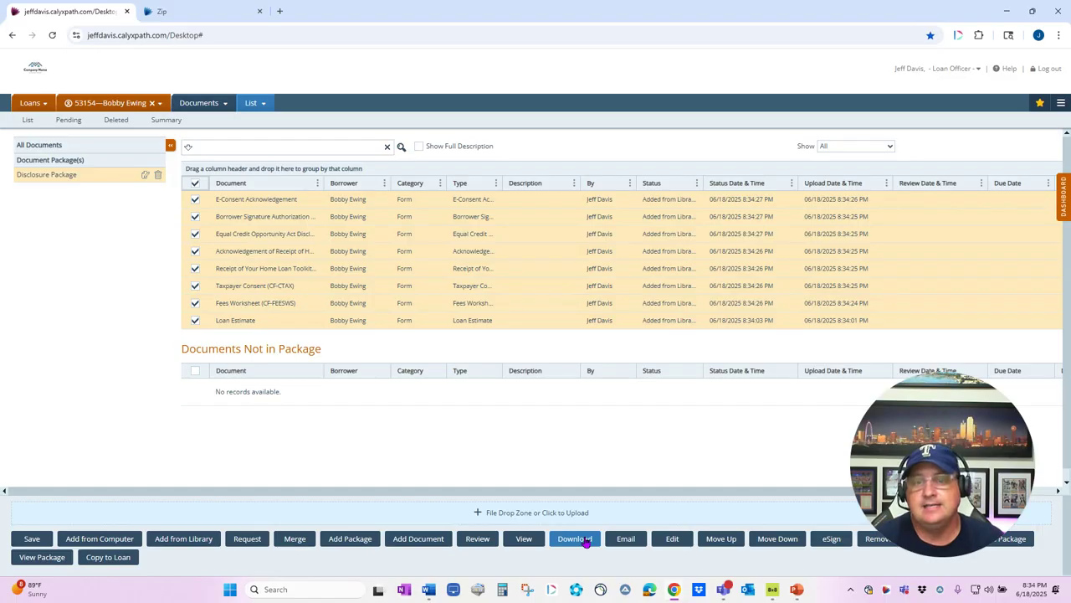
Step: Send an eSign request named 'Disclosure Package' with due date 06/20/2025 to the borrower
click(835, 540)
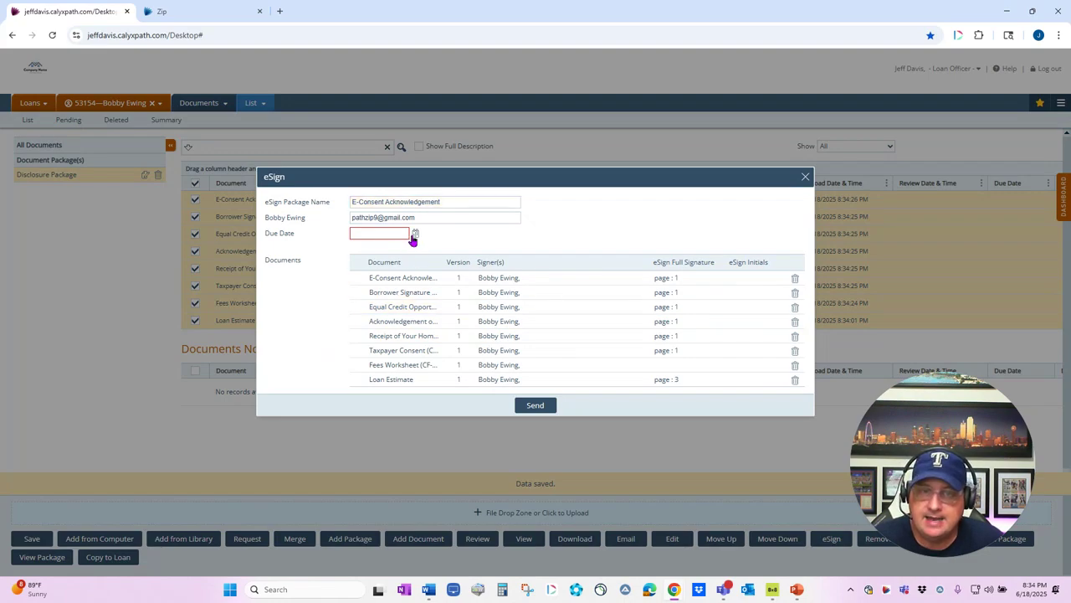
click(405, 234)
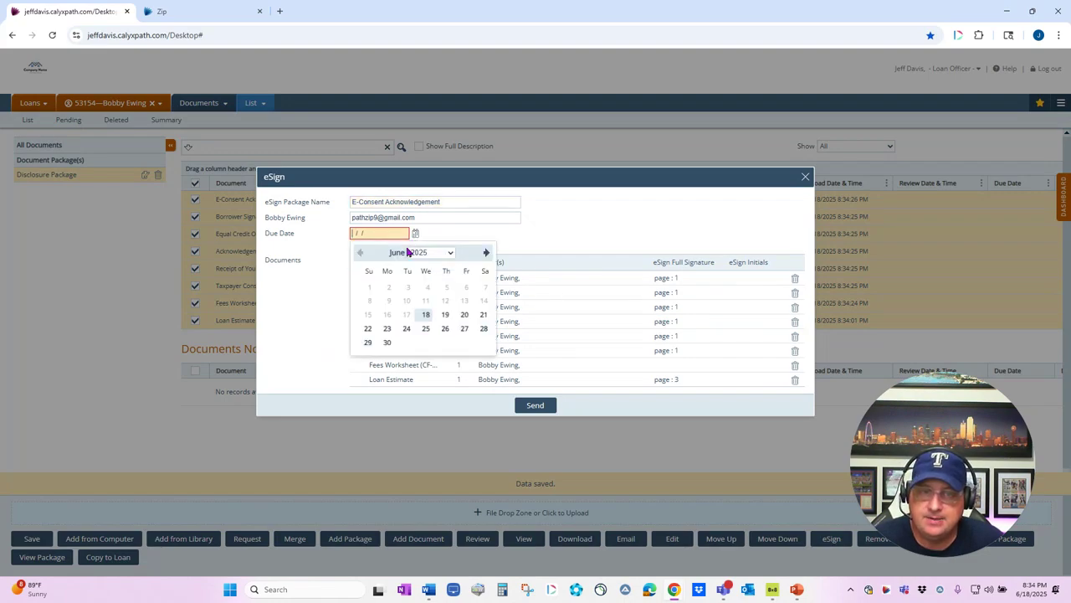
click(465, 313)
click(444, 201)
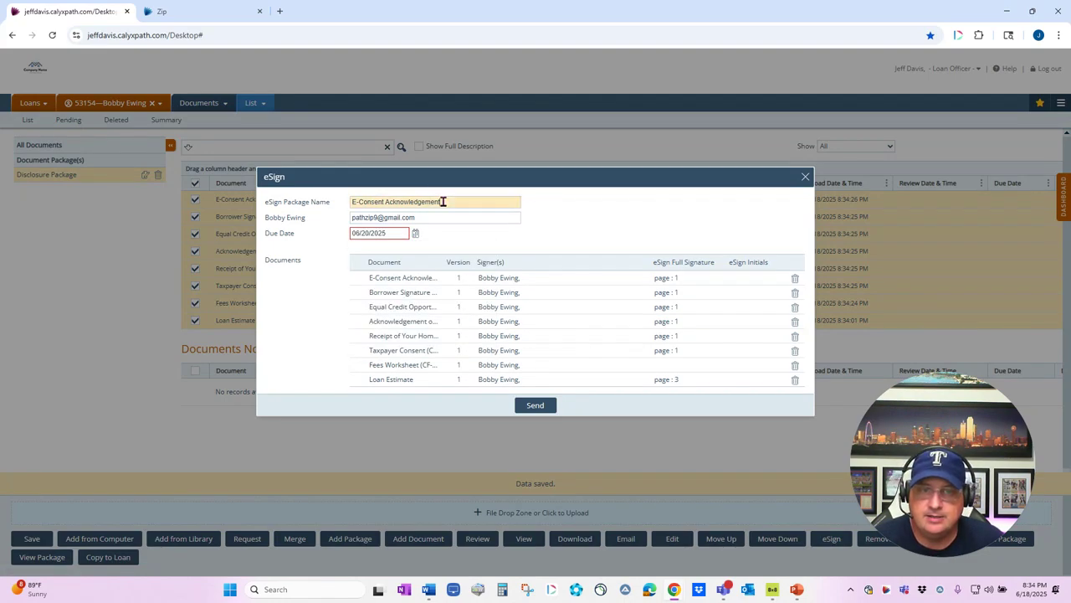
triple_click(443, 202)
key(BackSpace)
text(Disclosure Package)
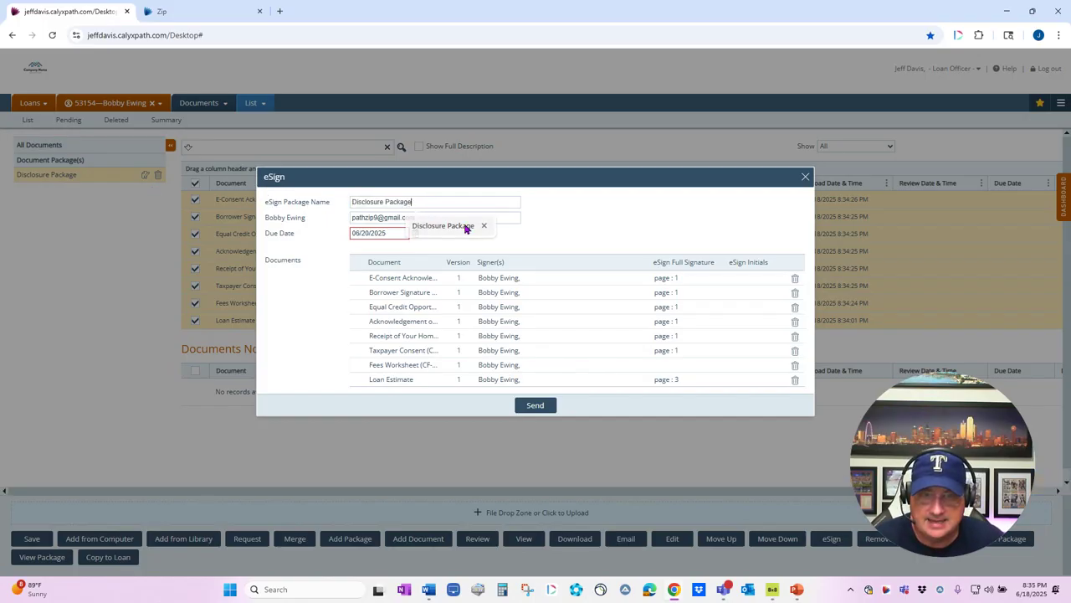
click(442, 225)
click(535, 405)
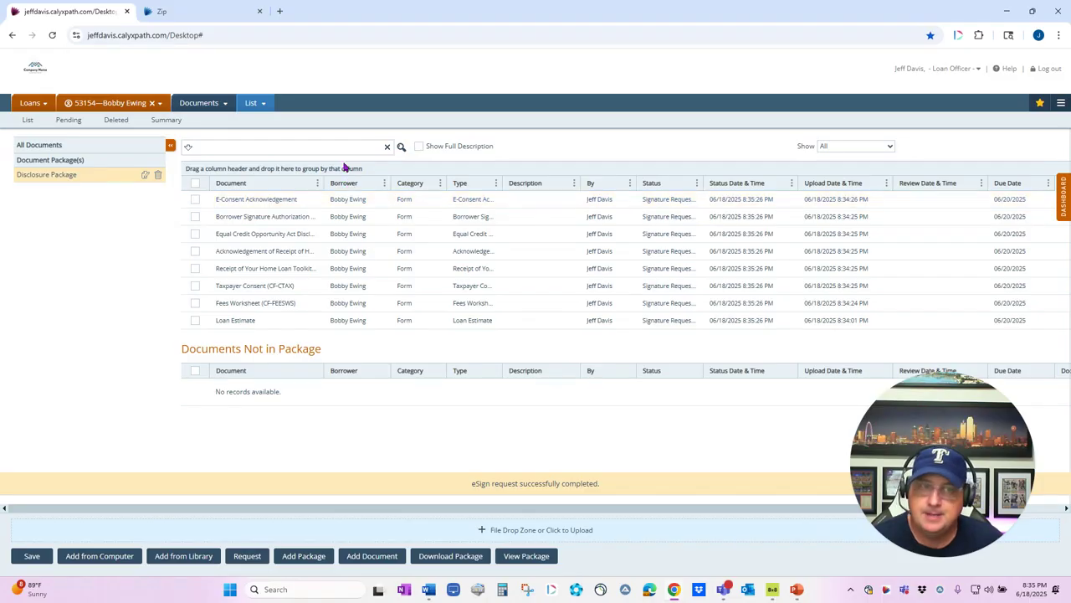
click(191, 13)
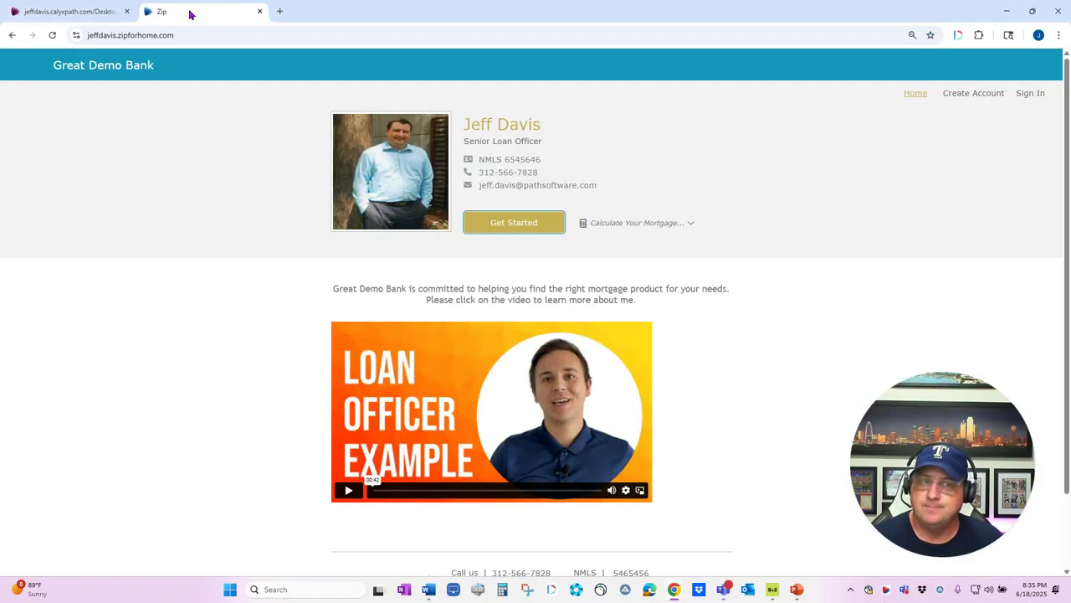
Step: Sign in to the Zip borrower portal with the account password and launch document signing
click(1030, 93)
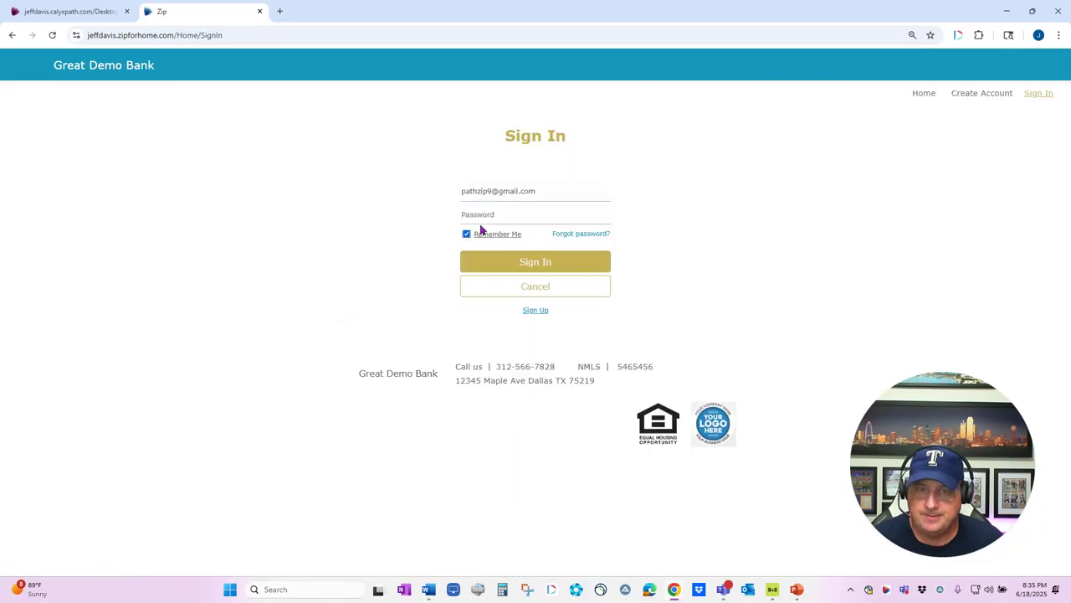
click(475, 213)
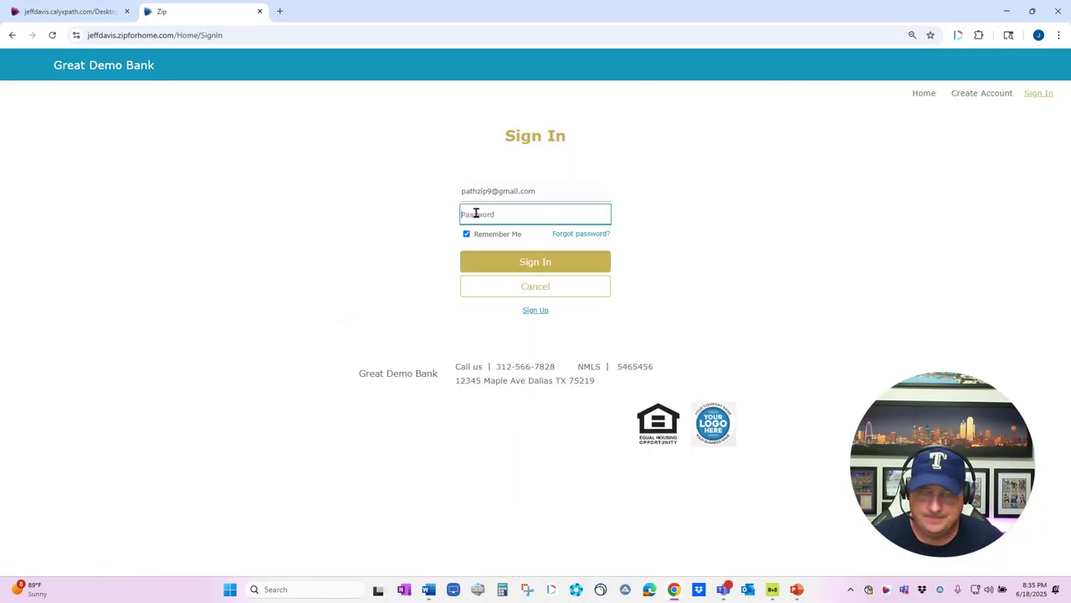
text(•••)
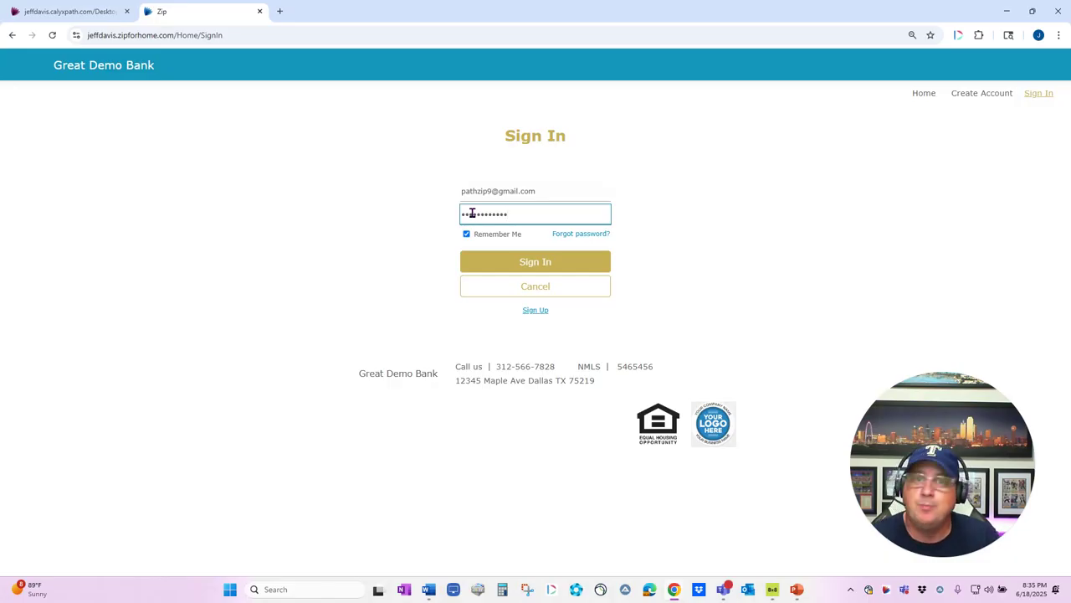
click(528, 259)
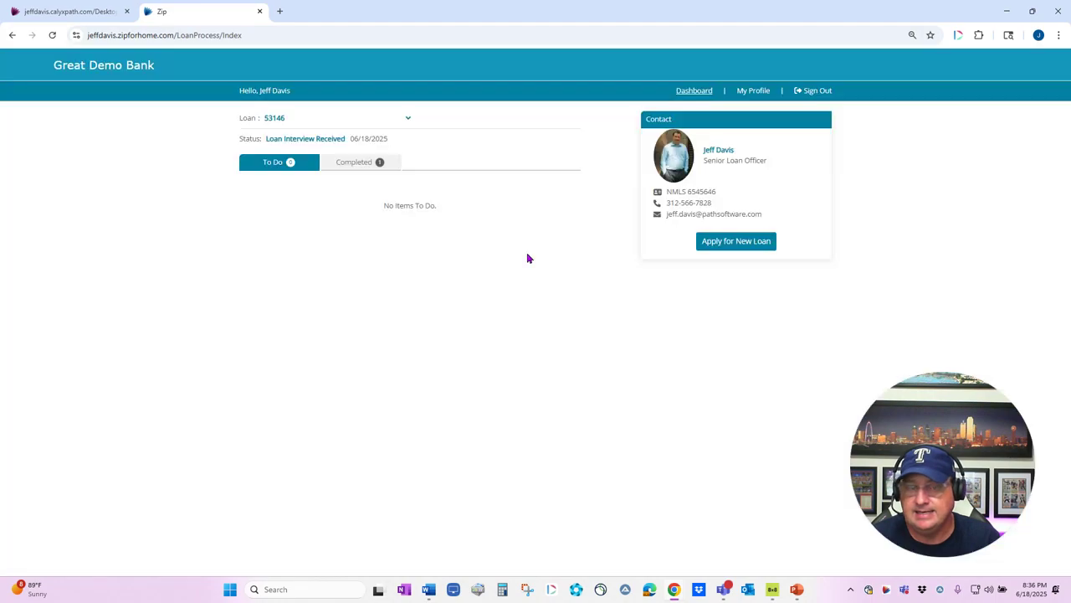
click(544, 199)
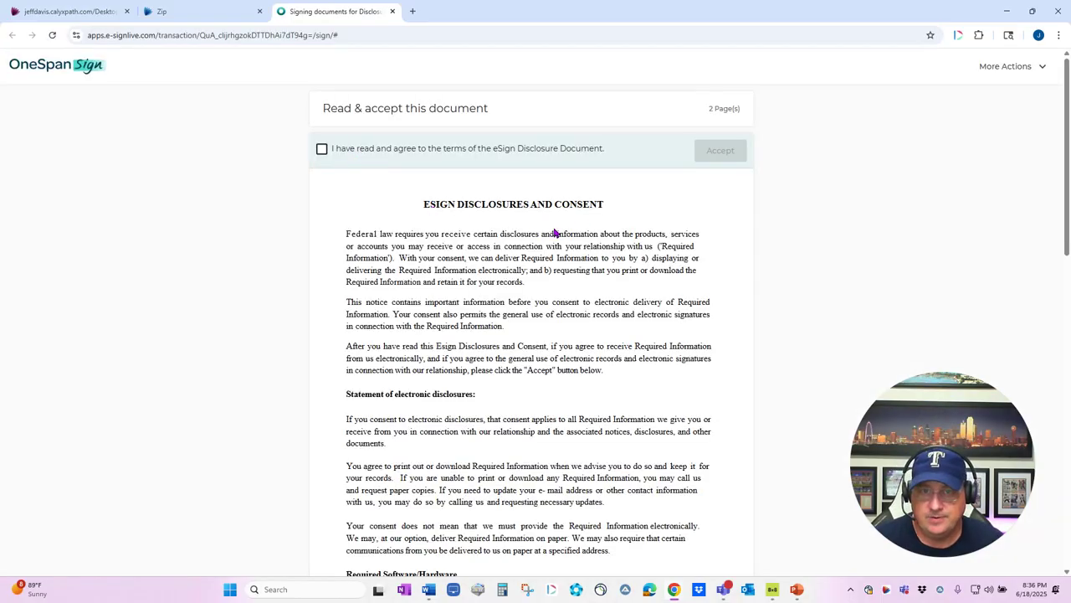
Step: Accept the eSign disclosure and sign the E-Consent, Borrower Signature Authorization and ECOA documents
scroll(555, 233, down, 15)
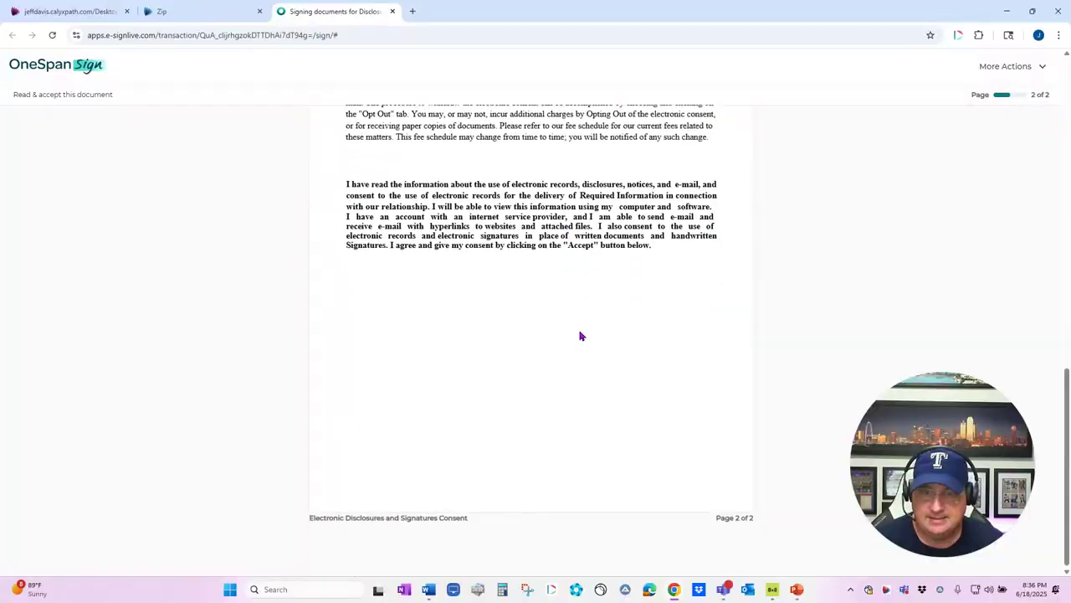
click(718, 550)
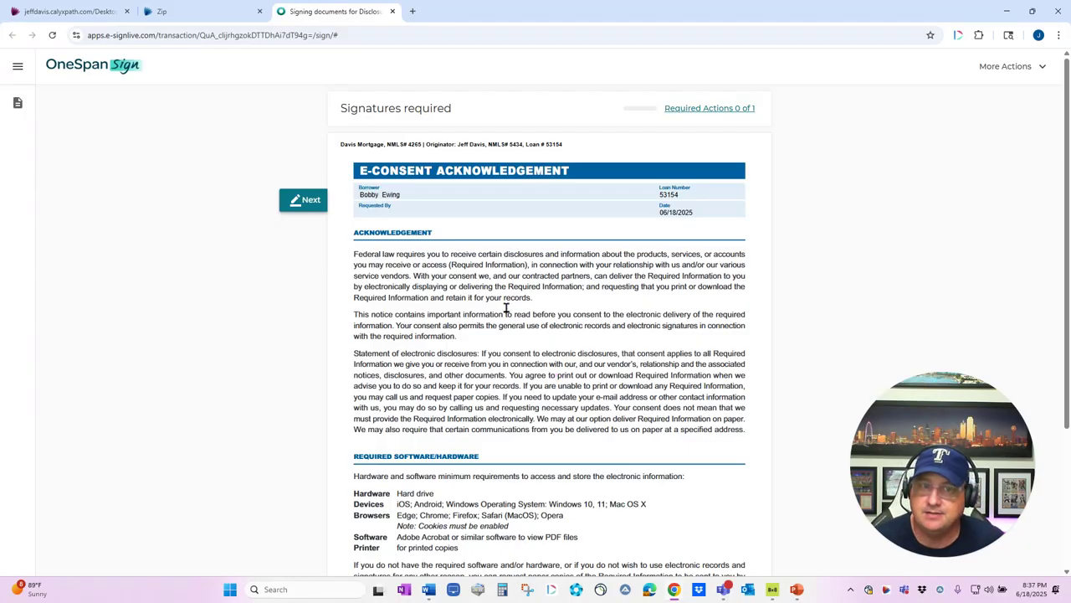
click(18, 106)
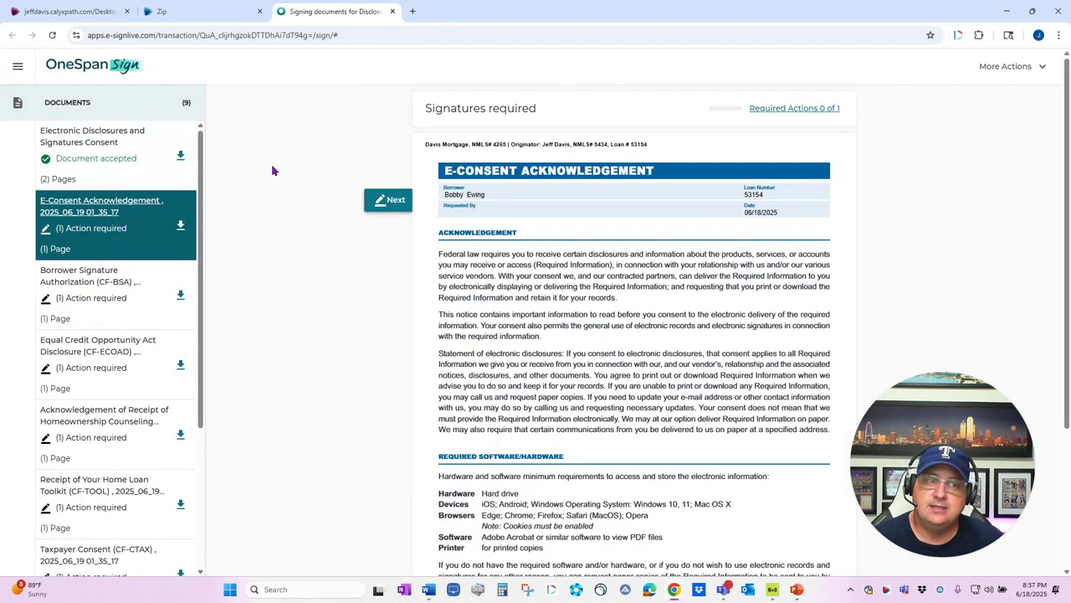
click(390, 201)
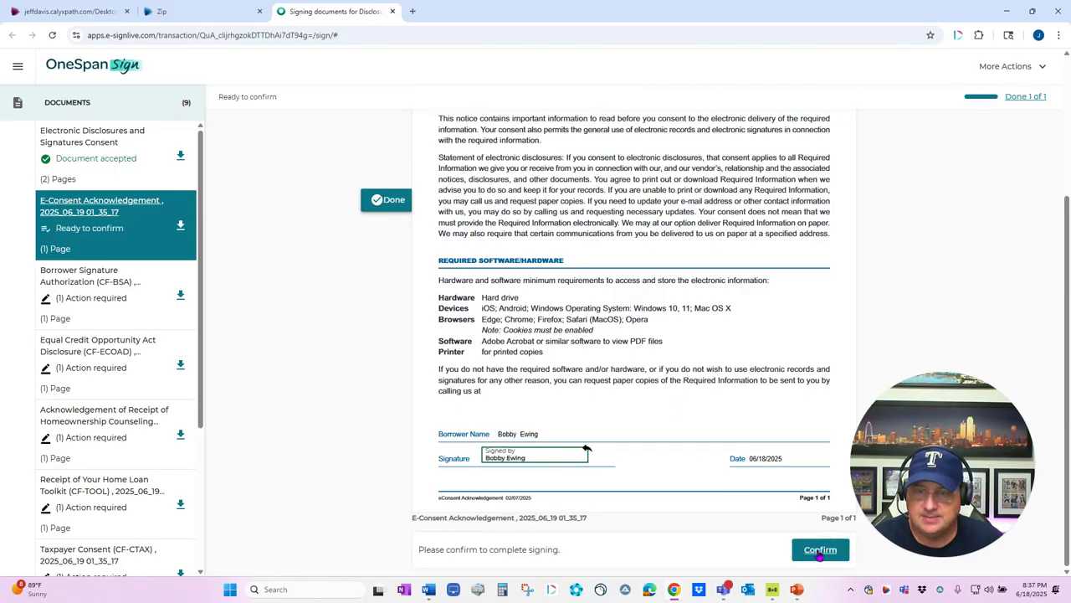
click(819, 550)
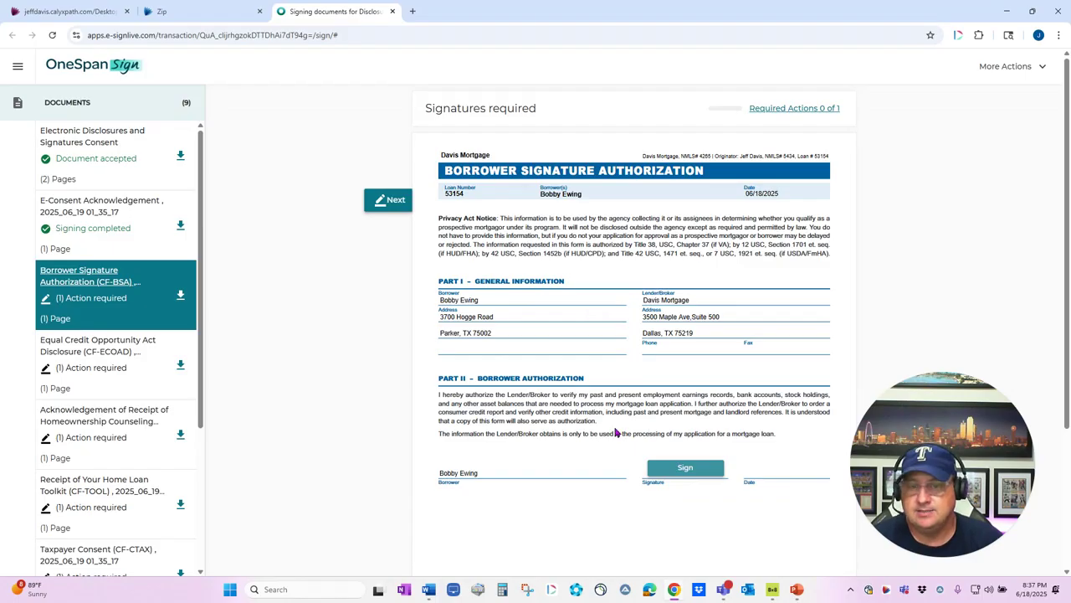
click(686, 469)
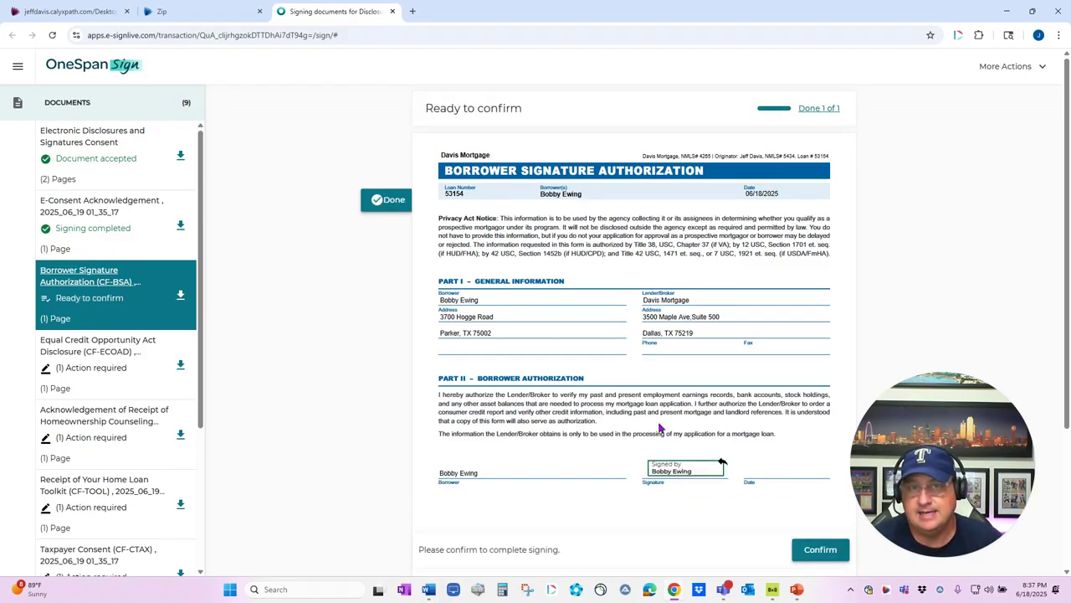
click(818, 550)
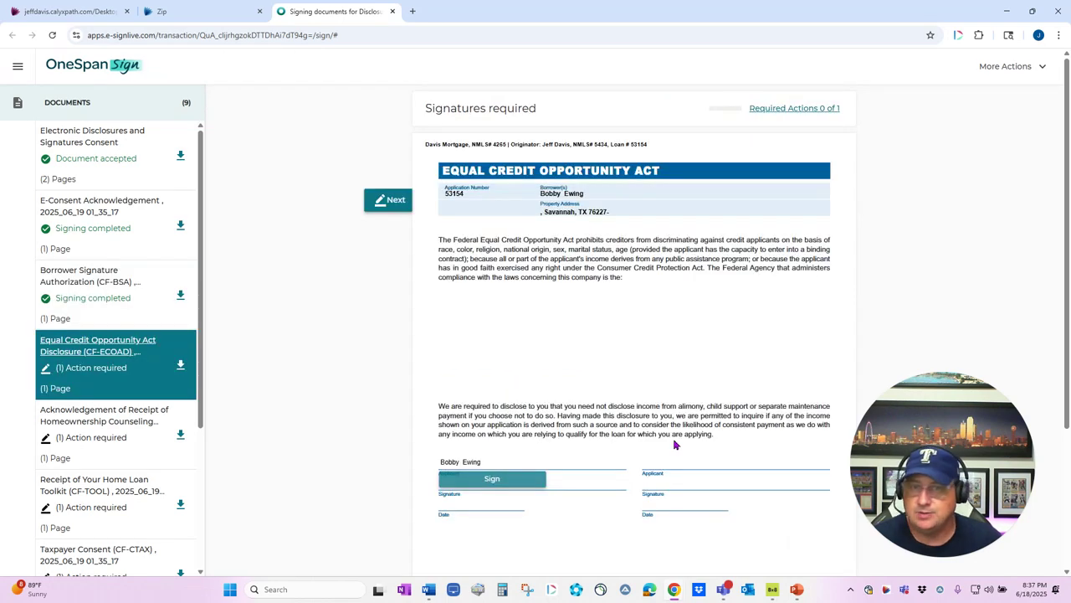
click(542, 476)
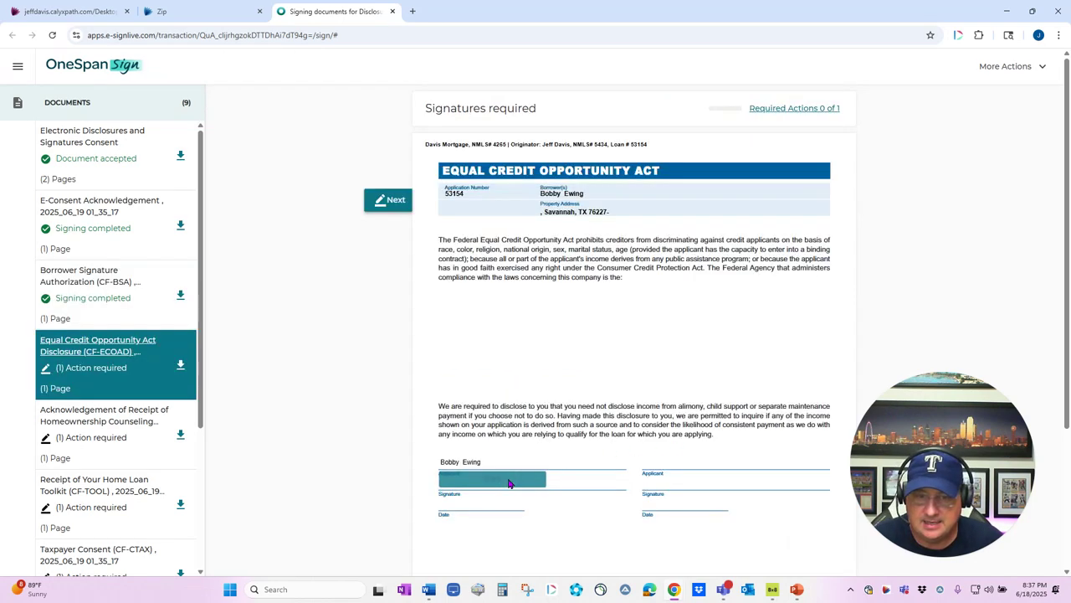
click(818, 550)
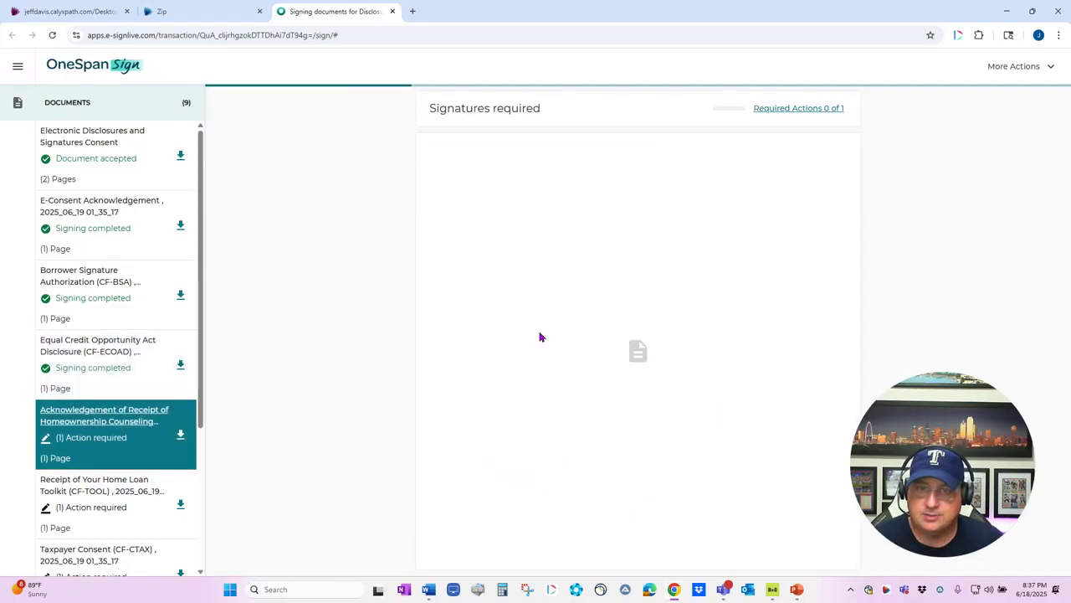
Step: Sign the counseling acknowledgement, Home Loan Toolkit, Taxpayer Consent and Loan Estimate receipt
click(552, 571)
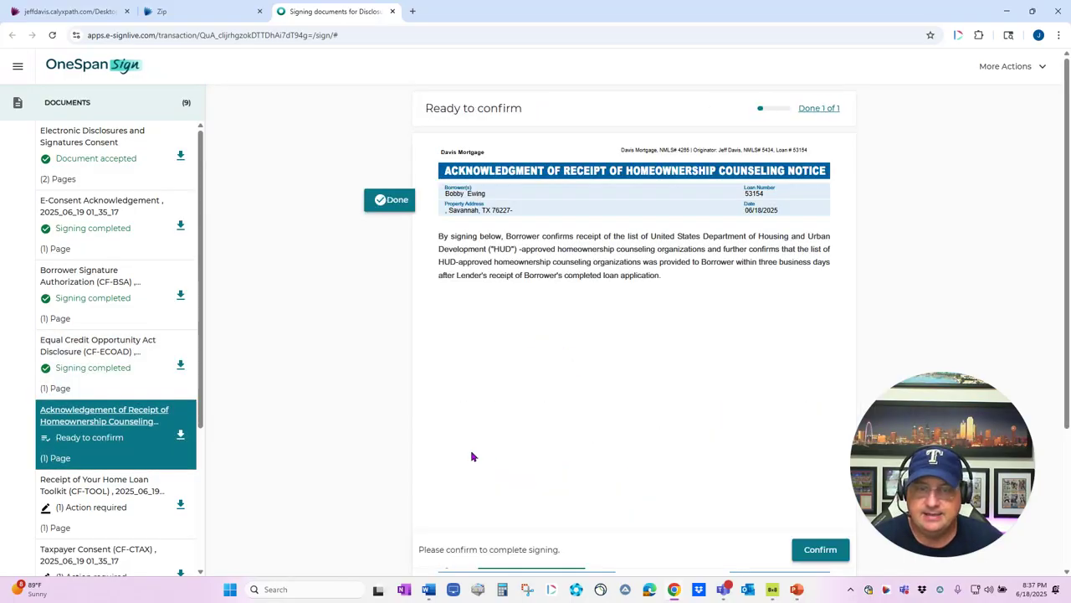
scroll(140, 408, down, 1)
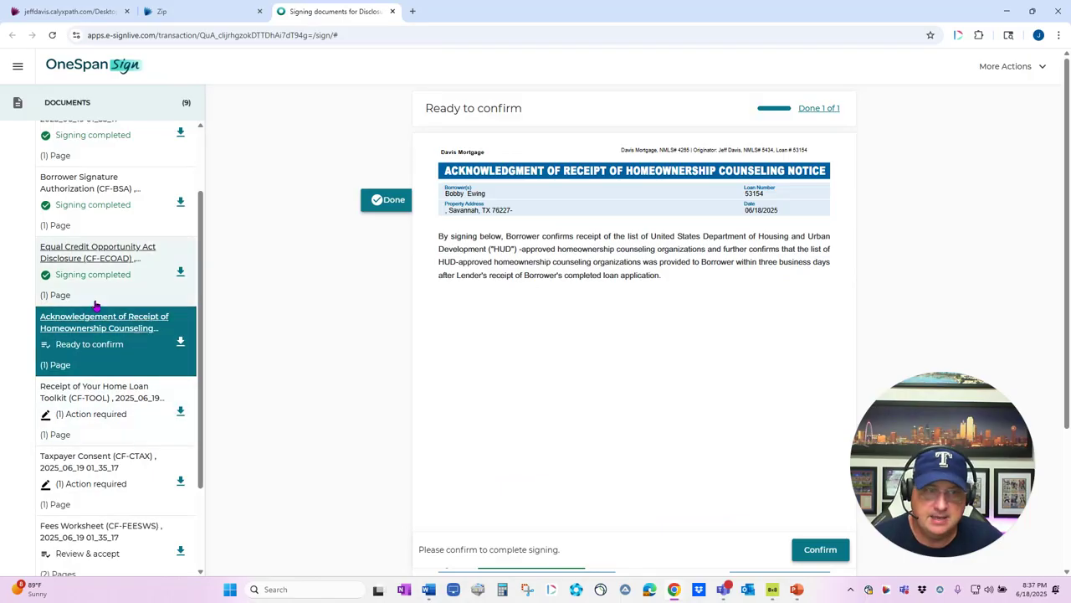
scroll(101, 368, down, 1)
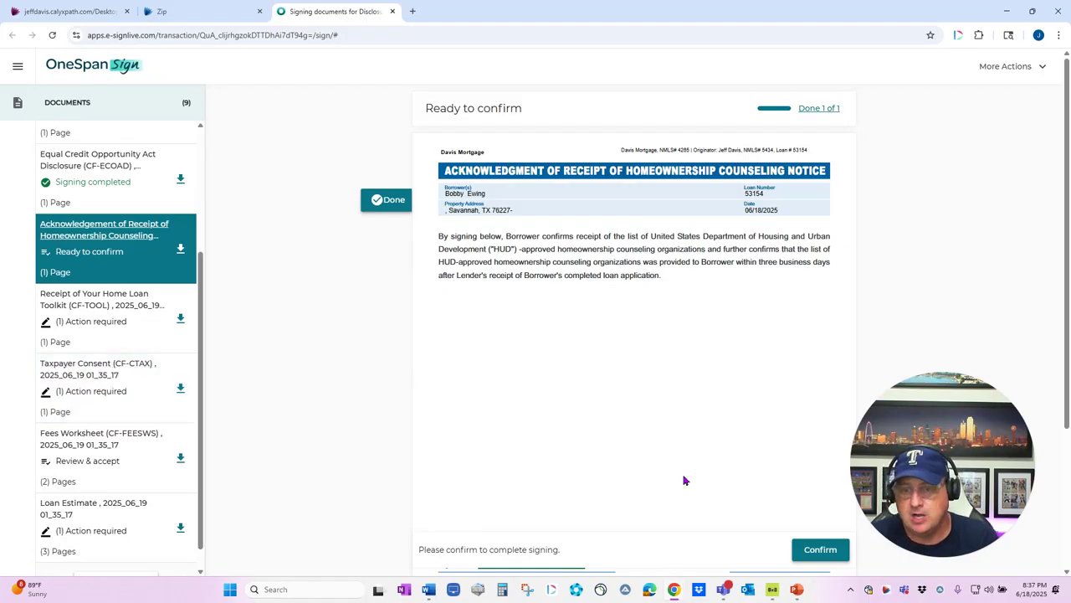
click(814, 550)
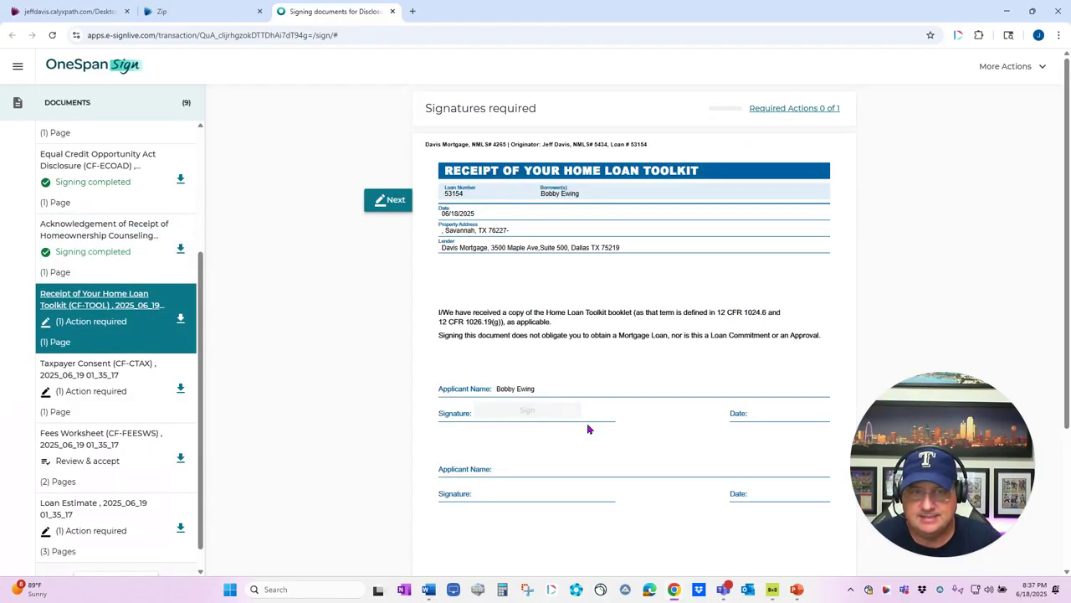
click(577, 410)
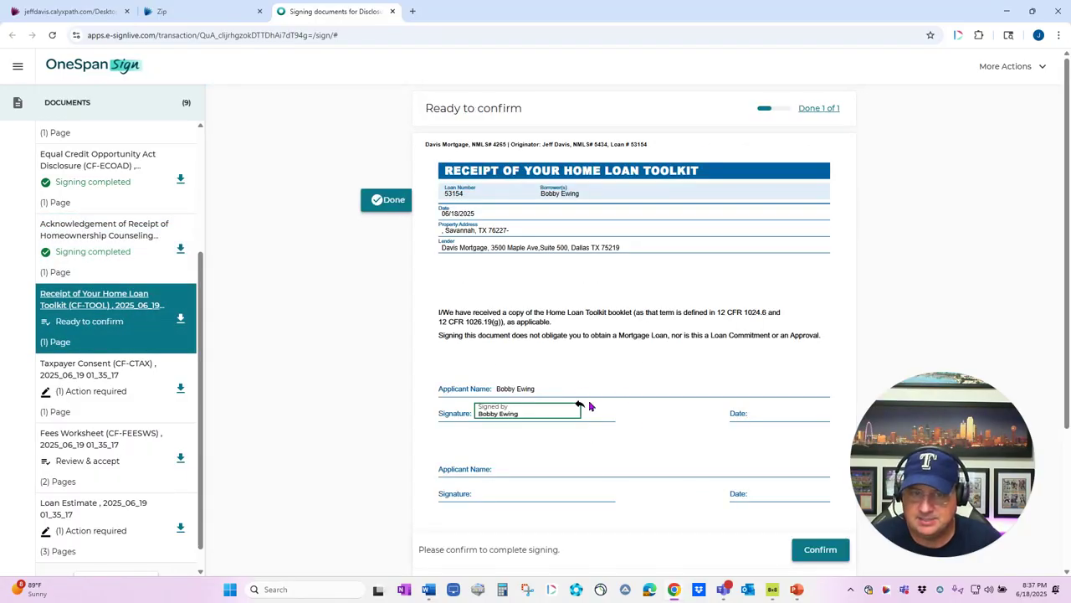
click(821, 549)
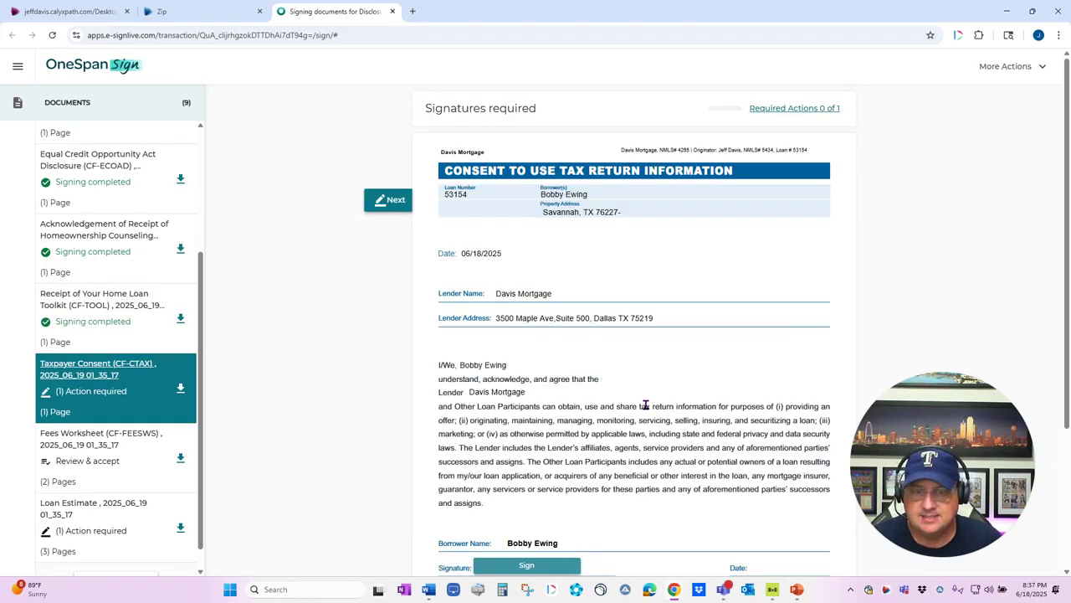
click(558, 573)
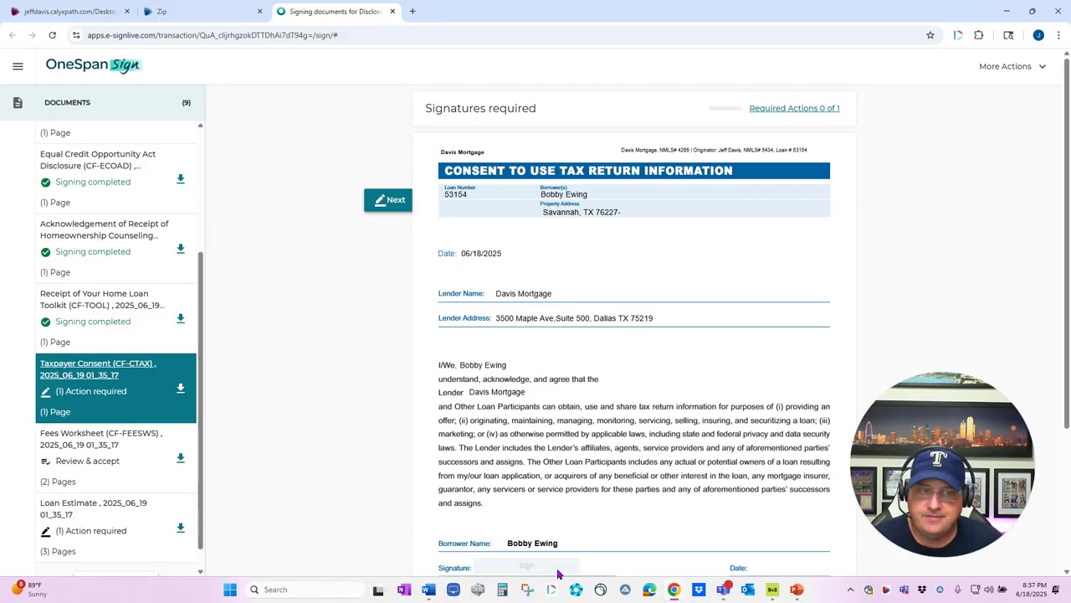
click(820, 549)
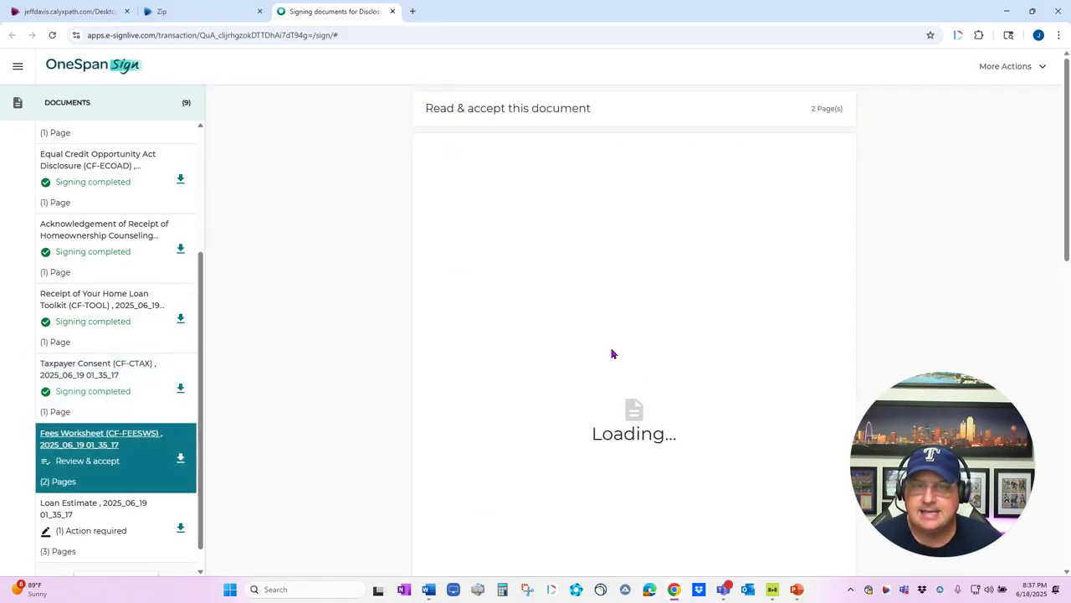
scroll(638, 394, down, 8)
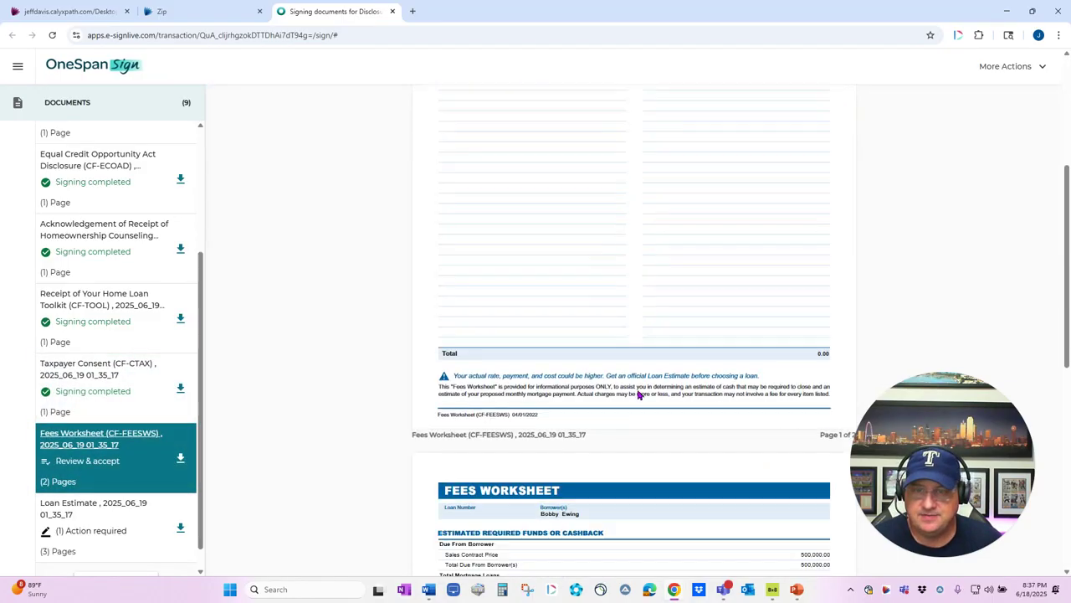
scroll(638, 394, down, 9)
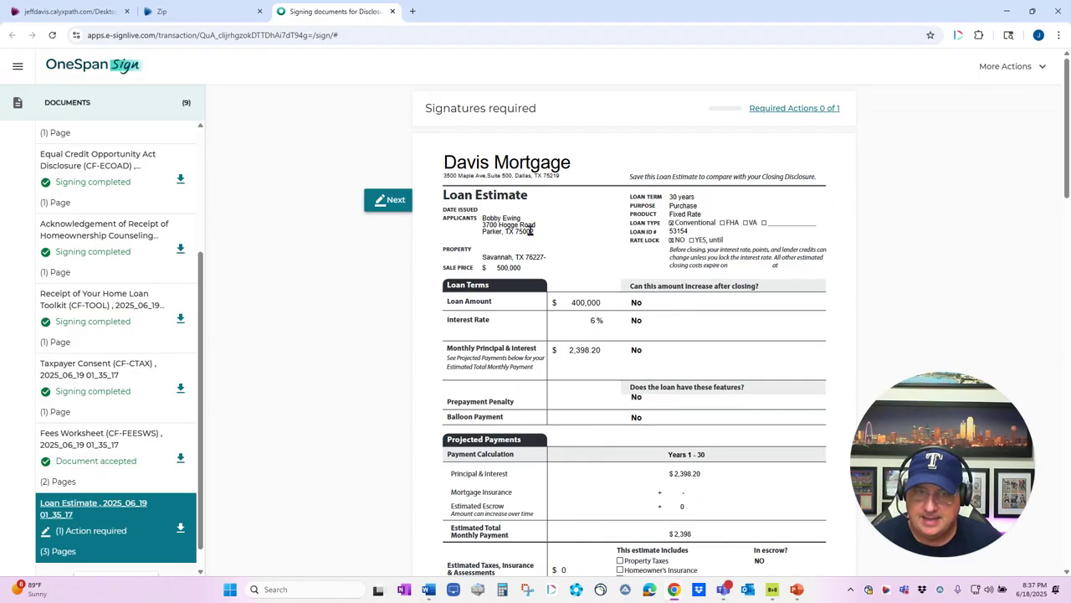
scroll(667, 495, down, 1)
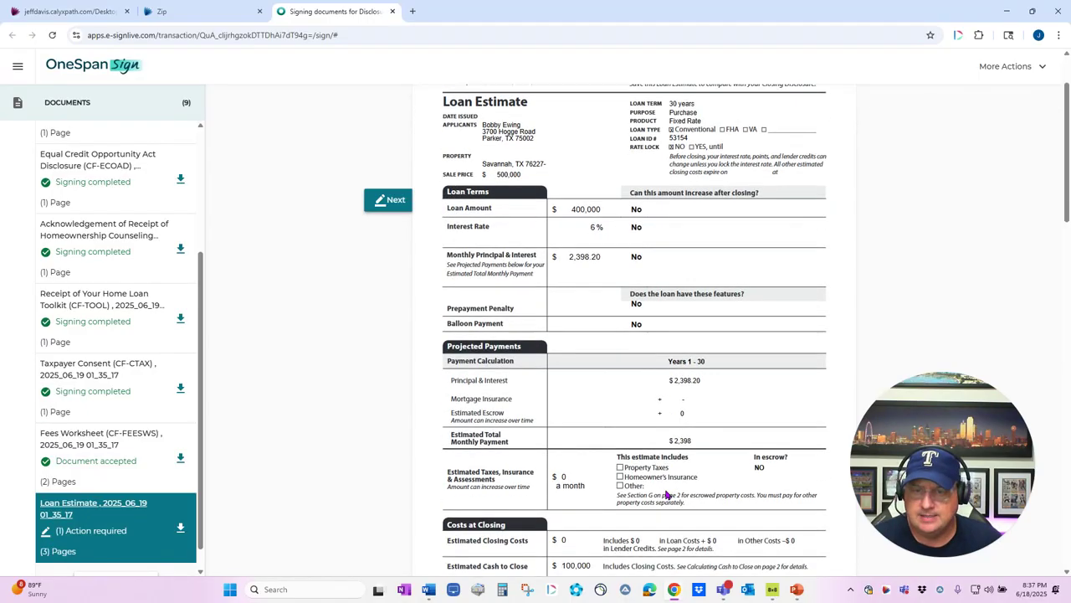
click(393, 200)
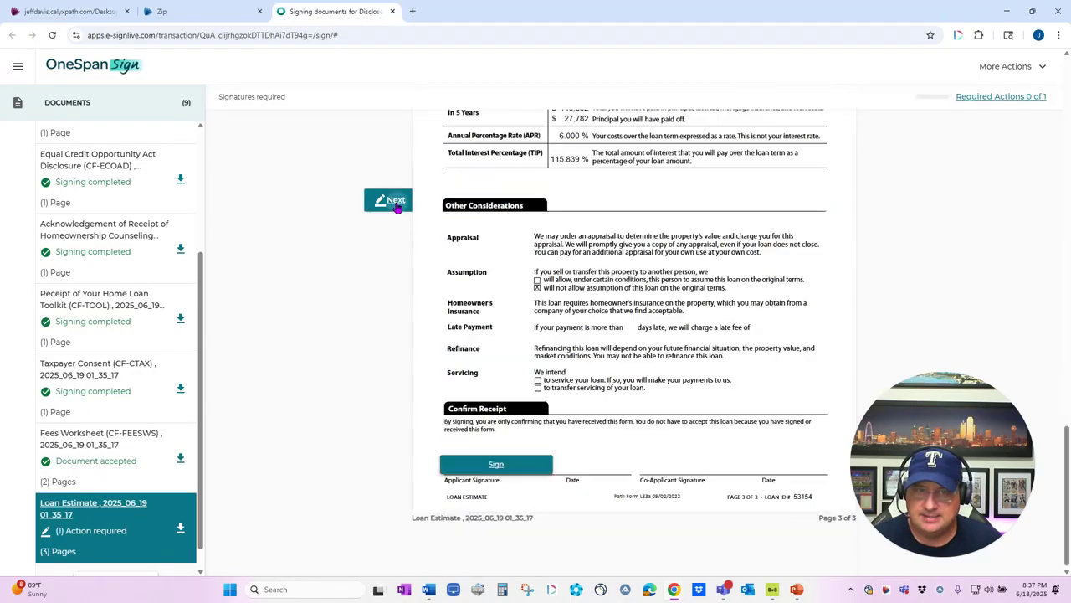
click(497, 465)
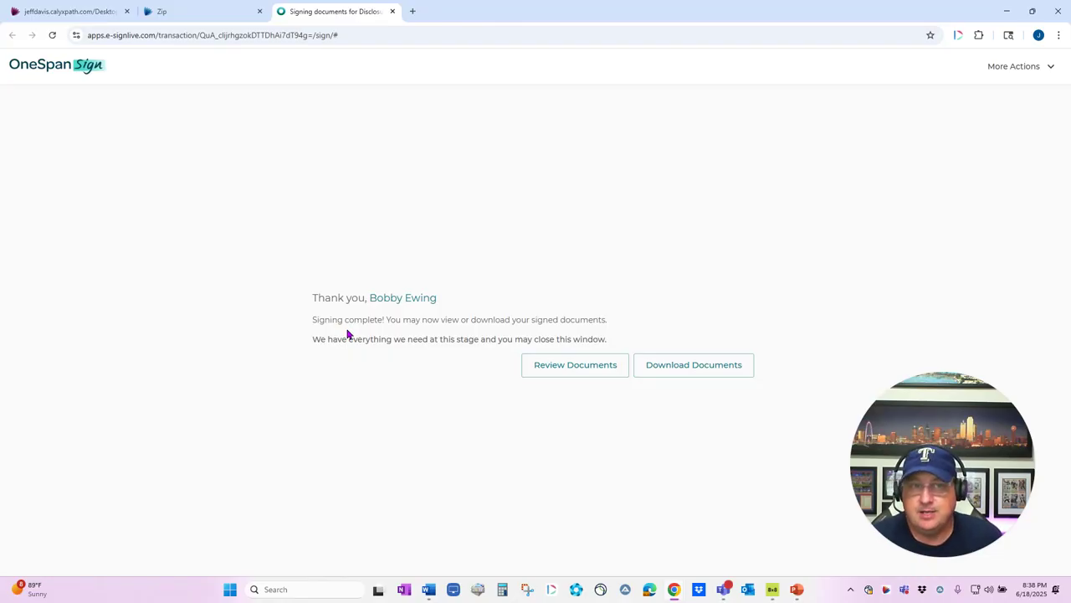
Step: Close the signing session and refresh the Calyx Path documents list showing received signatures
click(392, 11)
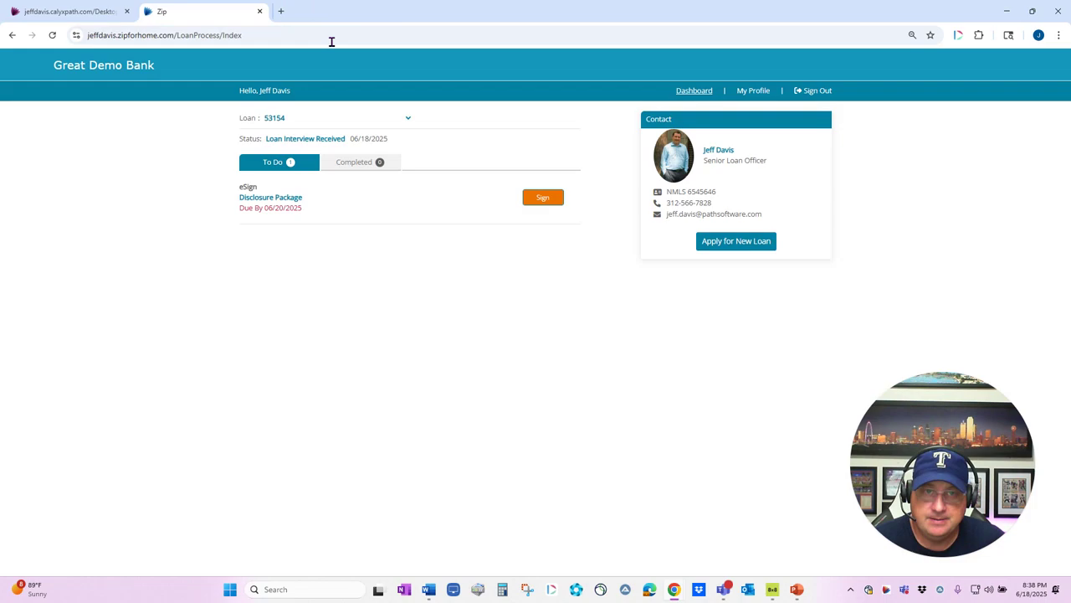
click(90, 17)
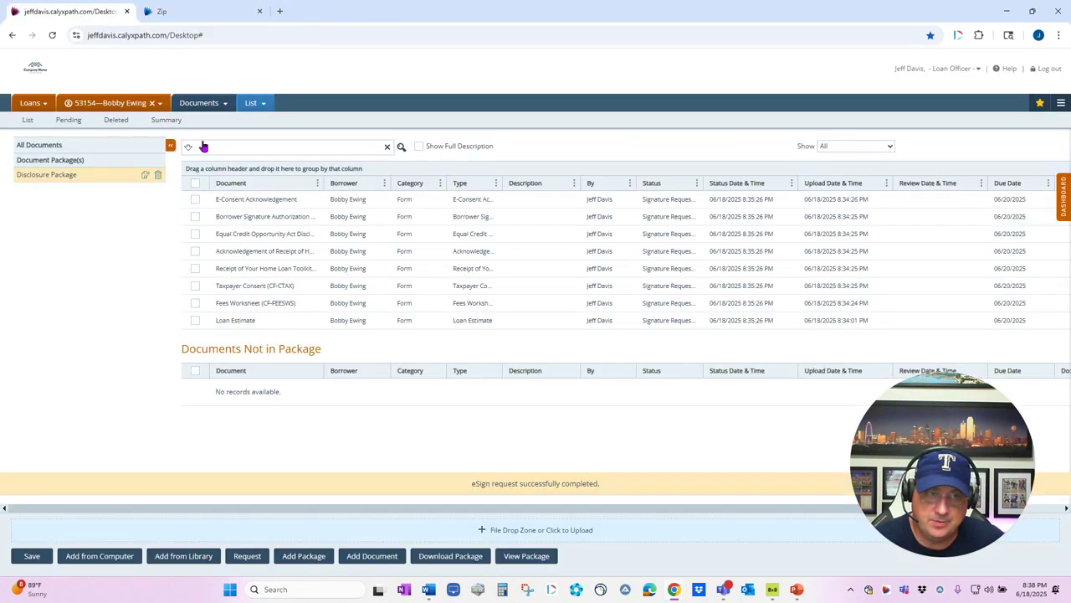
click(28, 123)
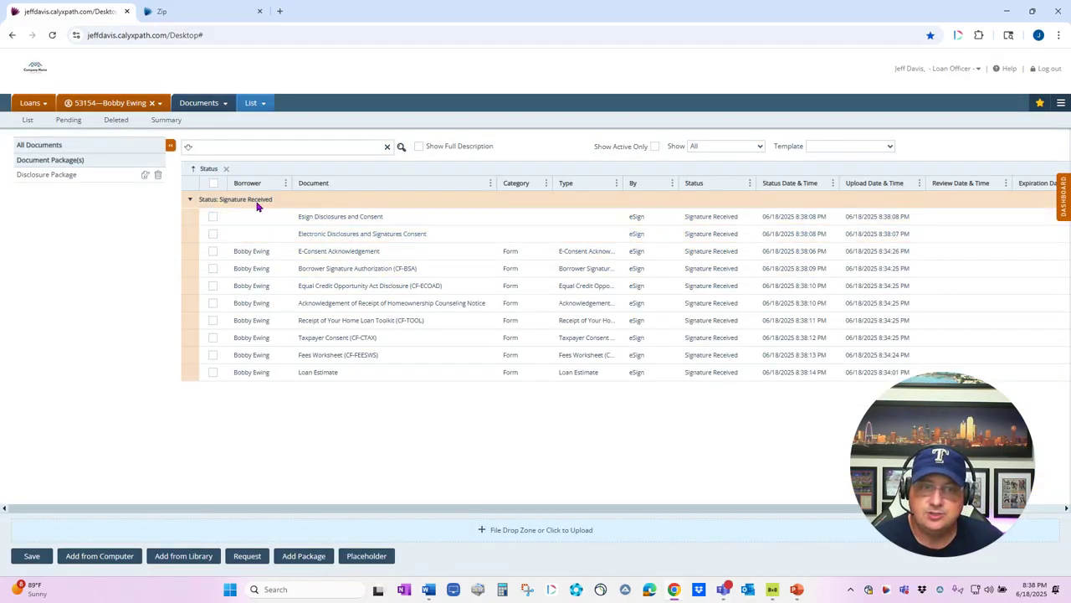
Step: Open the signed Esign Disclosures and Consent record, review it, and Save & Close
double_click(323, 218)
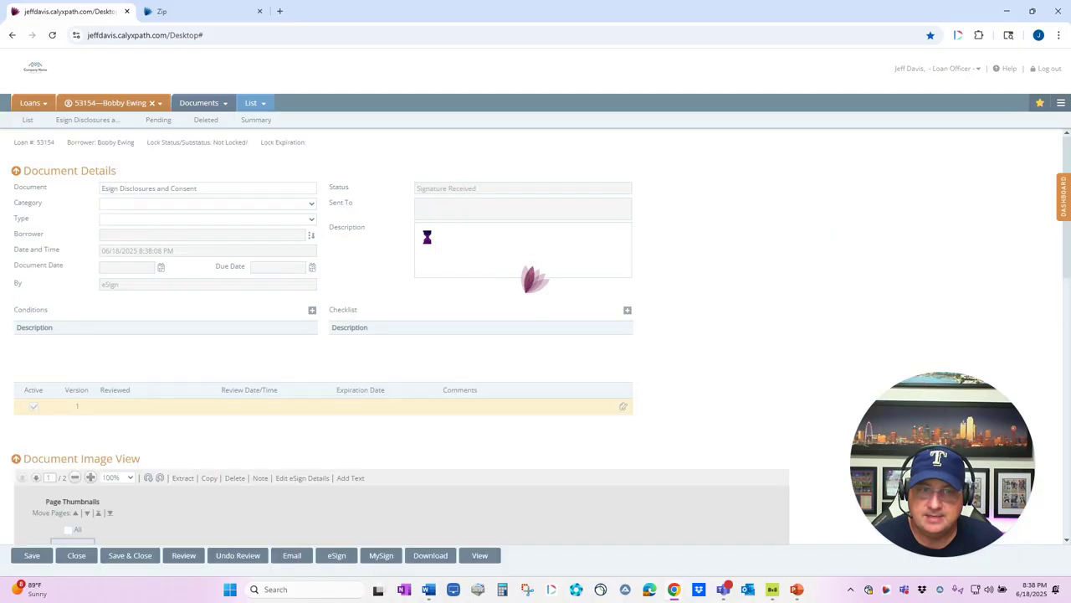
scroll(263, 325, down, 3)
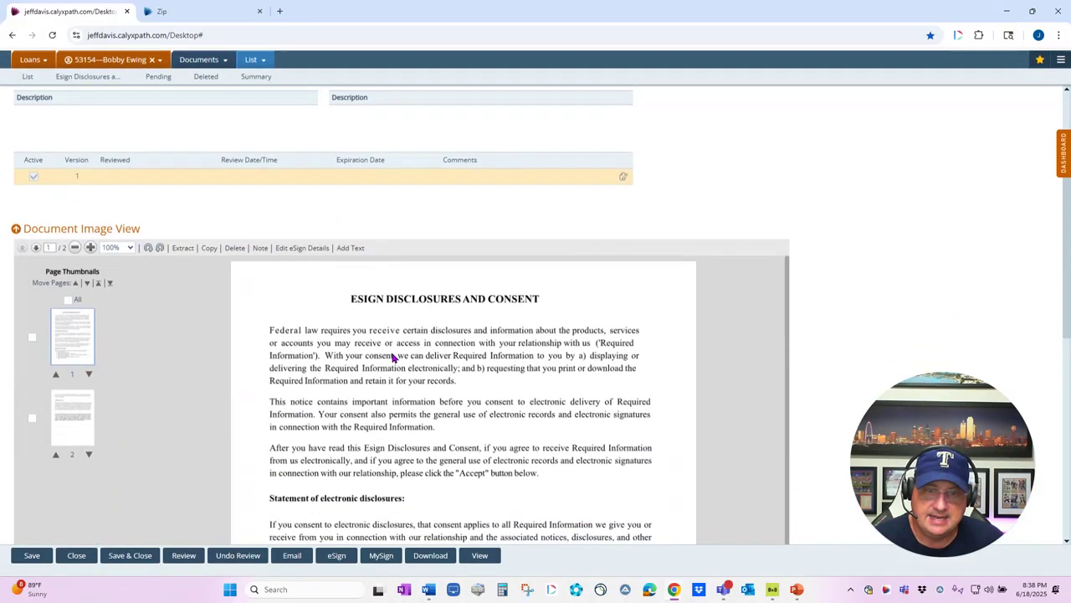
scroll(586, 360, down, 2)
scroll(832, 376, down, 6)
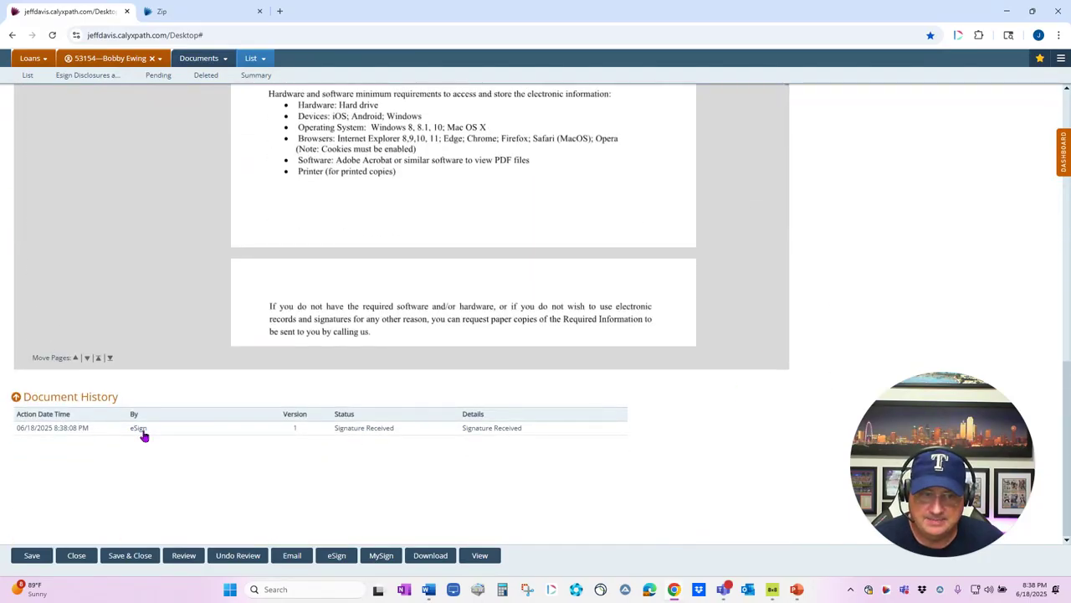
scroll(231, 267, up, 1)
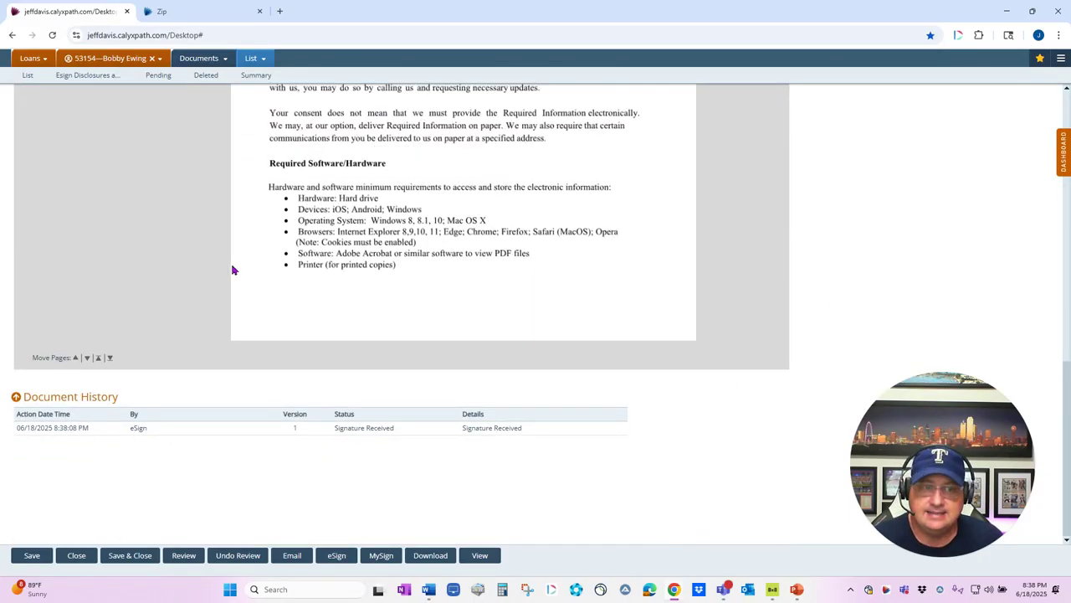
click(118, 557)
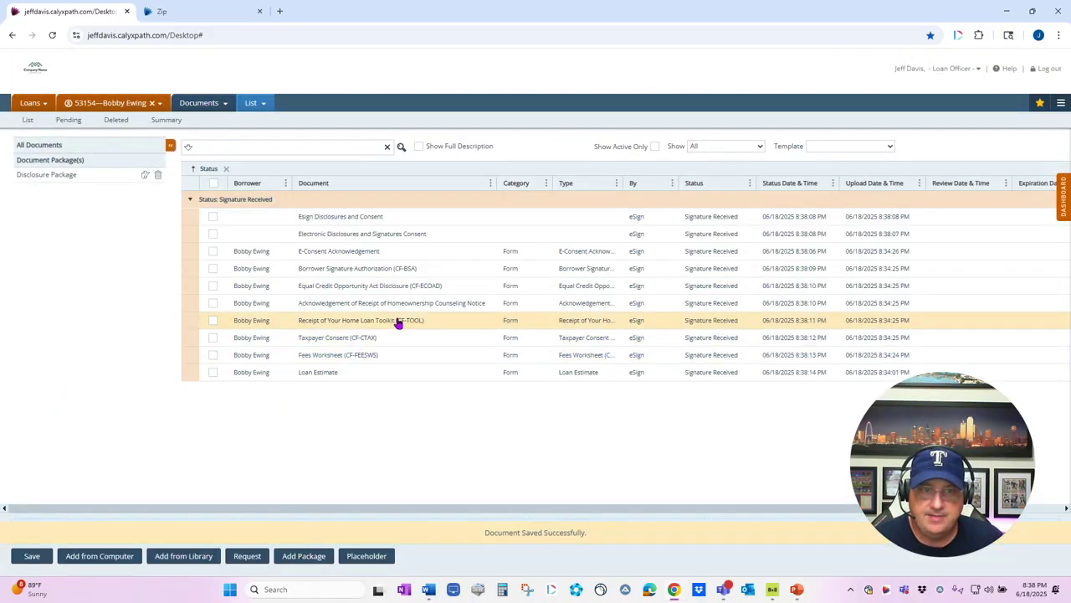
double_click(325, 373)
scroll(569, 412, down, 10)
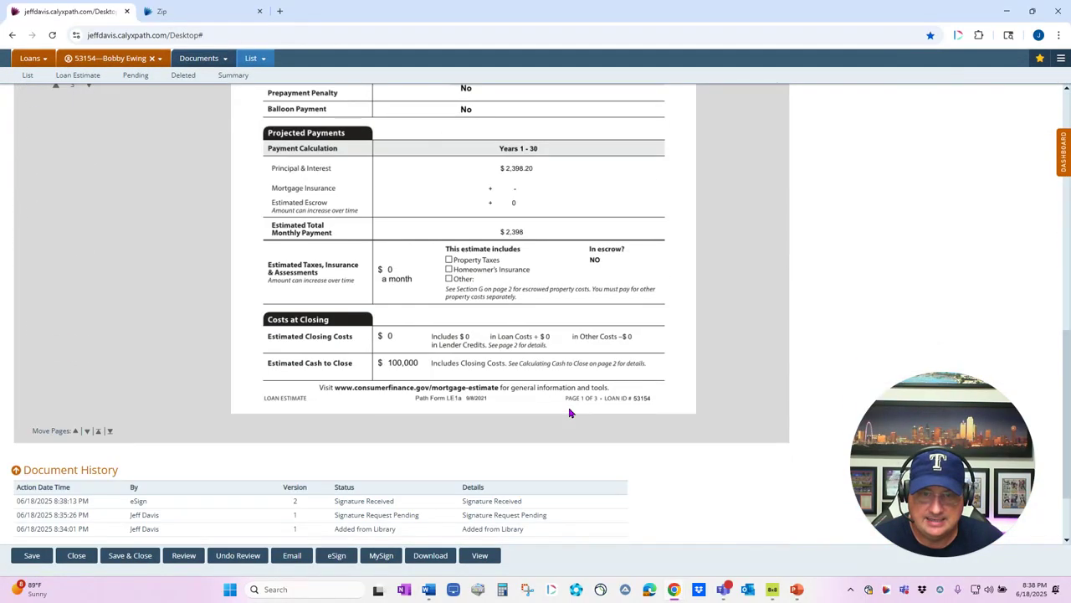
scroll(240, 251, up, 4)
click(79, 331)
scroll(500, 327, down, 6)
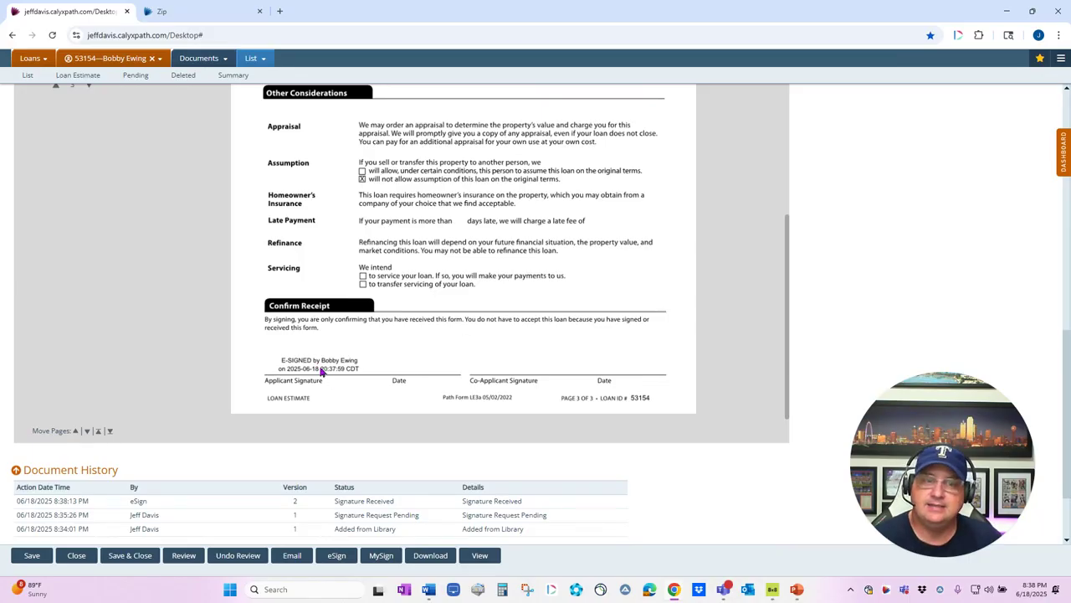
scroll(462, 449, down, 2)
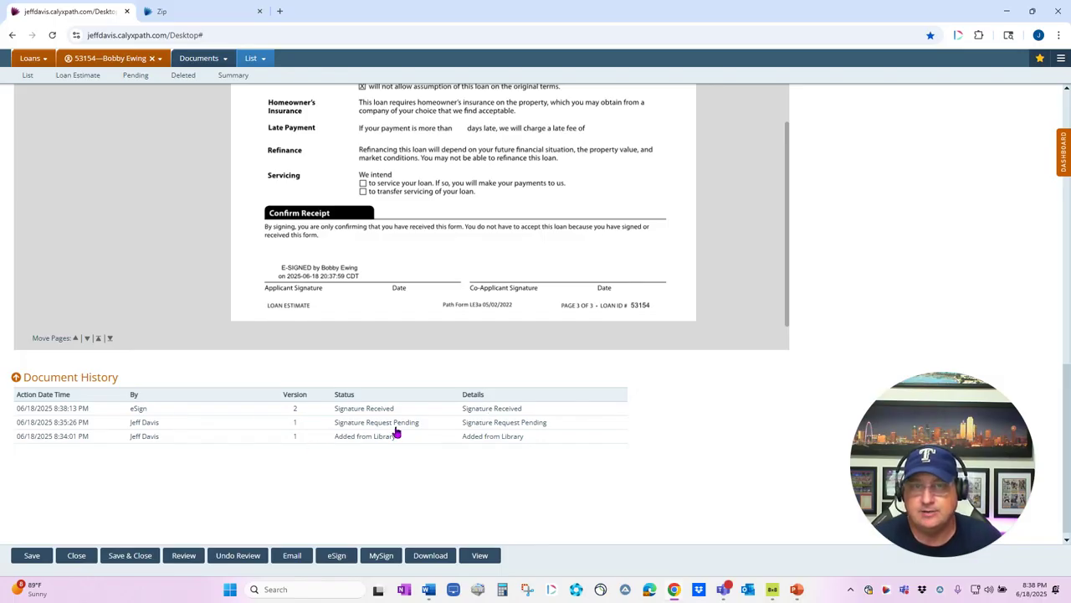
scroll(397, 432, up, 15)
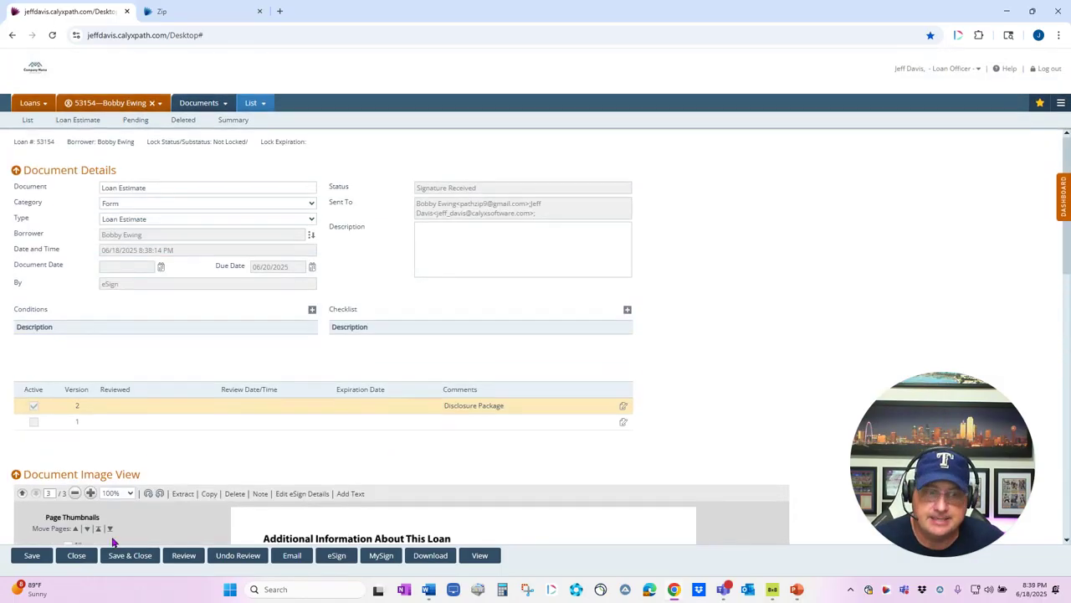
click(116, 557)
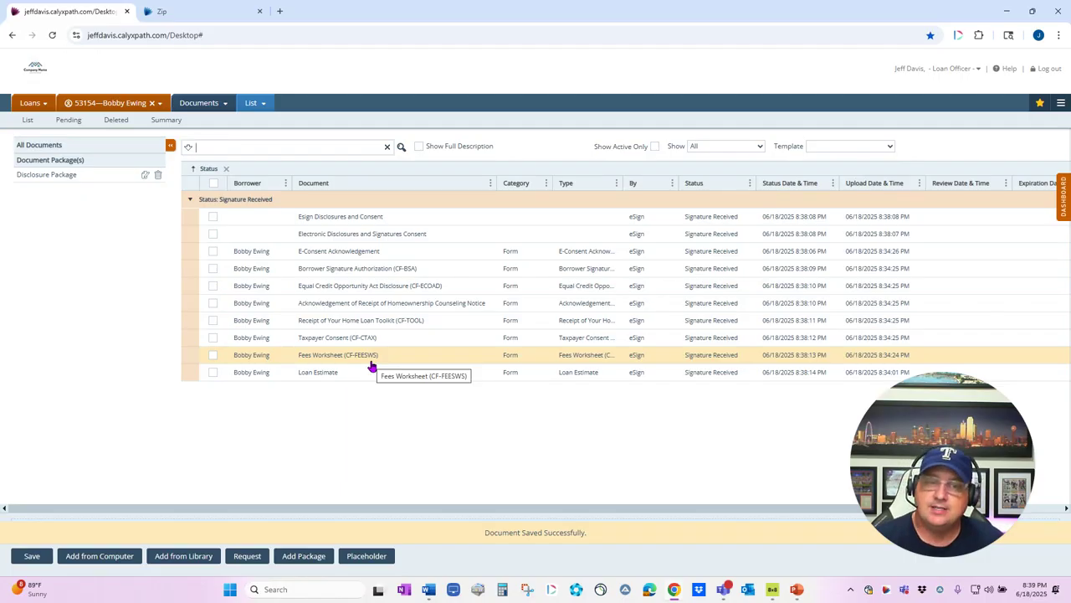
Step: Go to Compliance > Closing Costs Loan Estimate and view its Form Library without adding forms
click(198, 104)
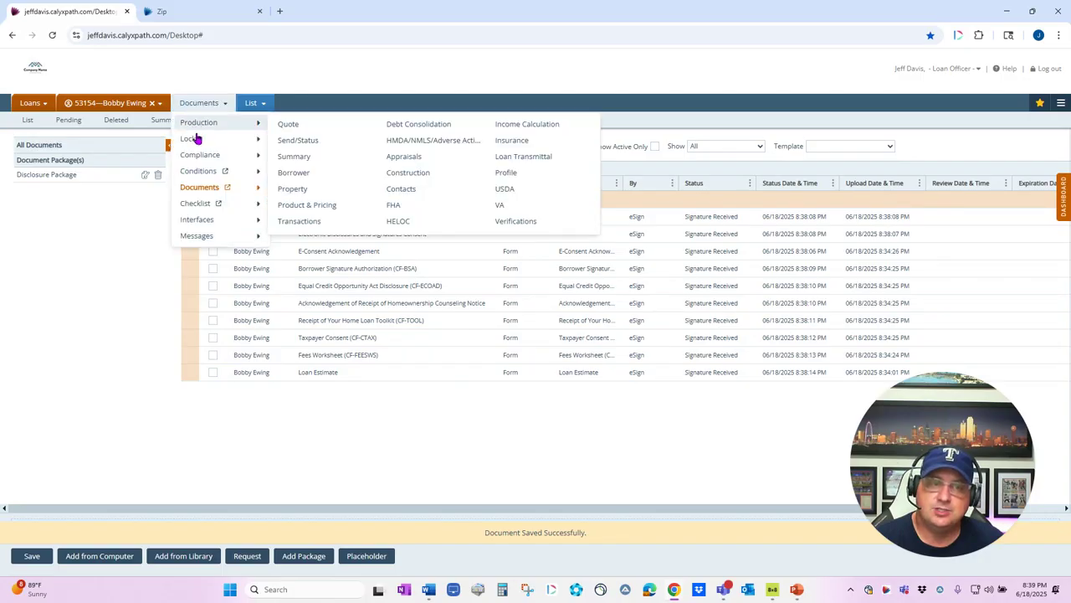
click(201, 159)
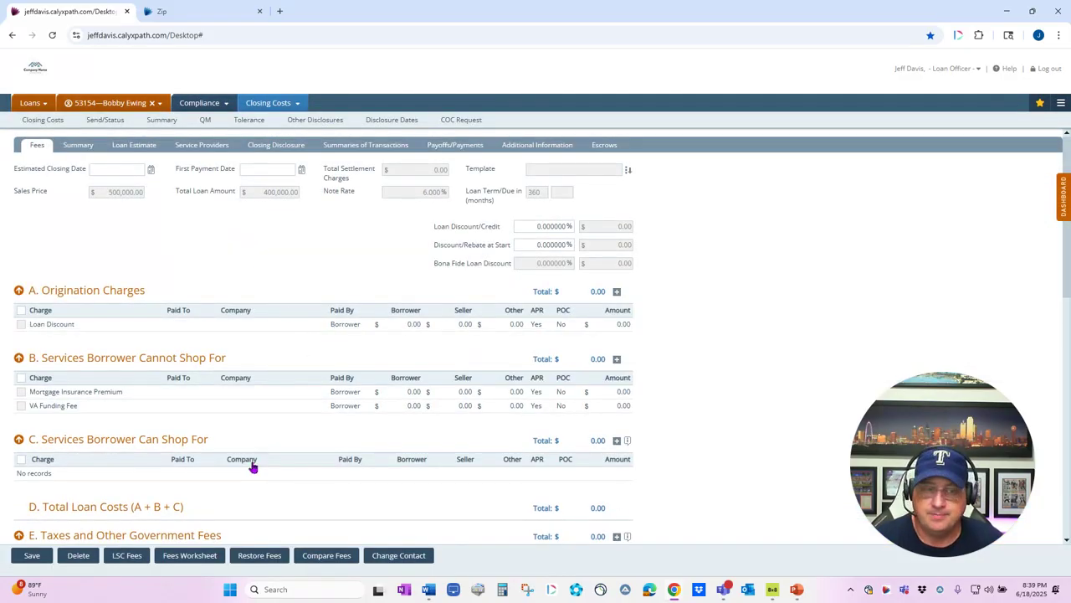
click(134, 146)
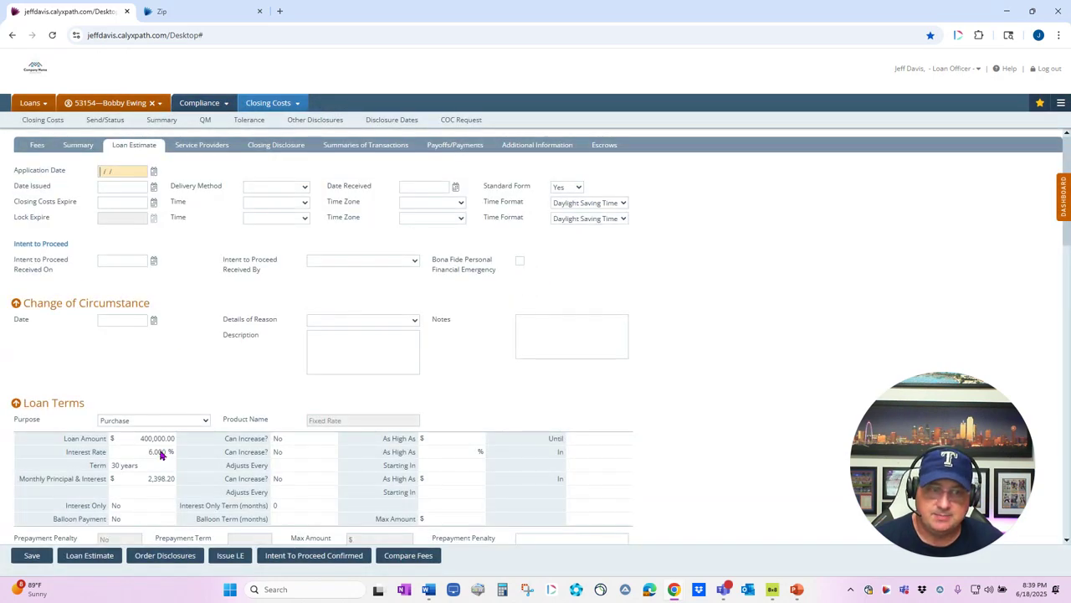
click(106, 562)
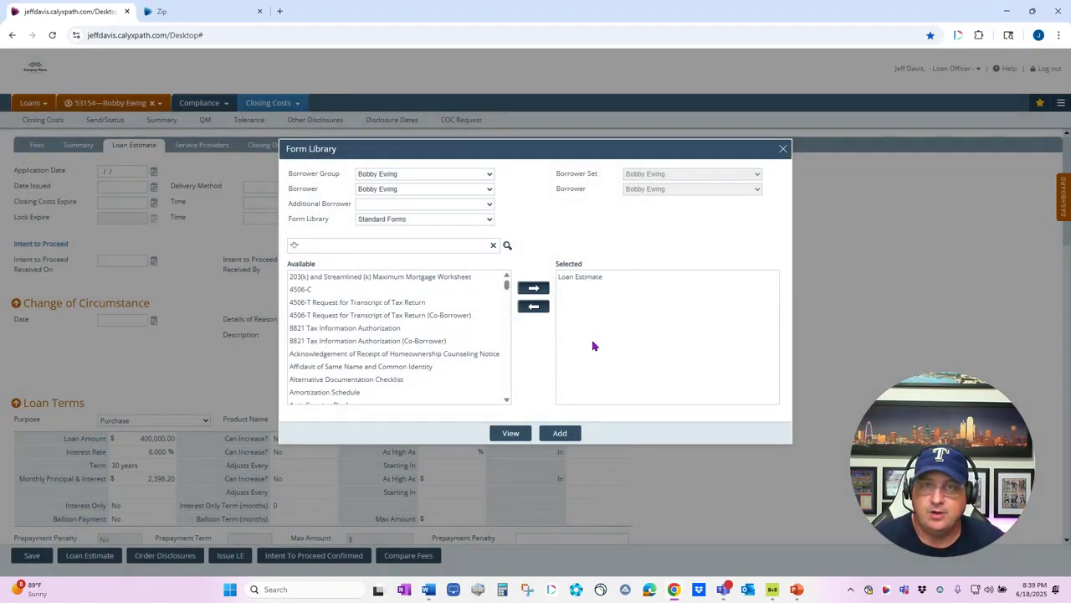
click(784, 150)
Step: Preview the disclosure order window, close it, and switch to the Closing Disclosure section
click(165, 555)
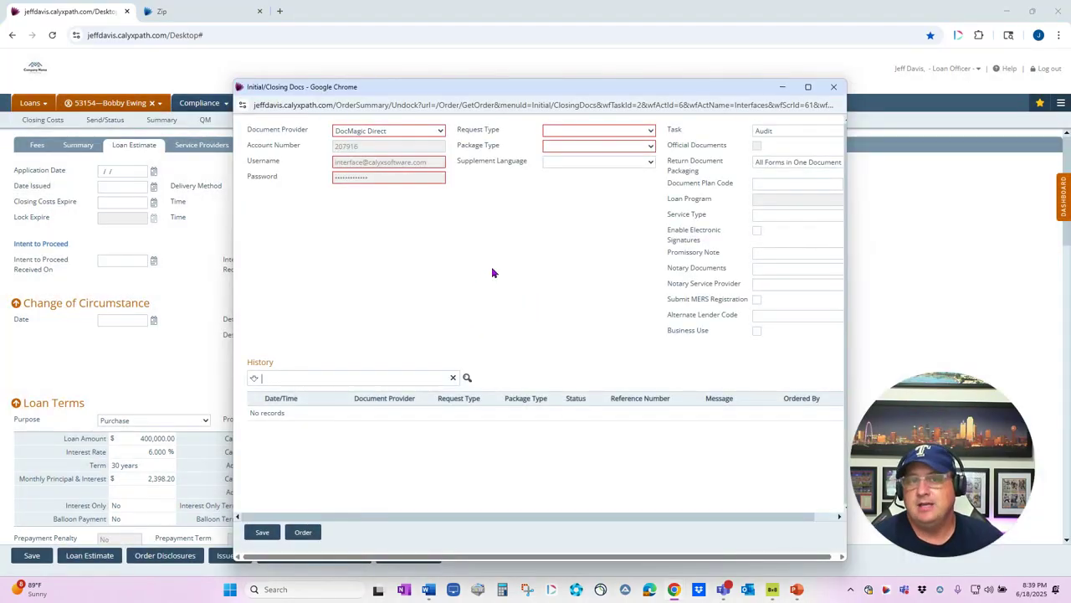
click(834, 88)
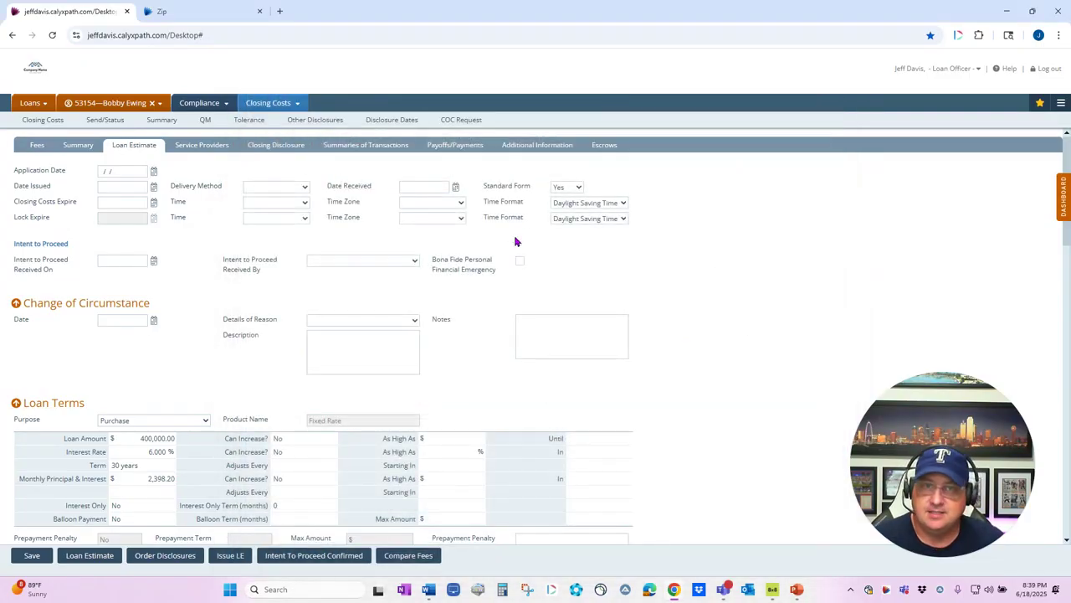
click(276, 144)
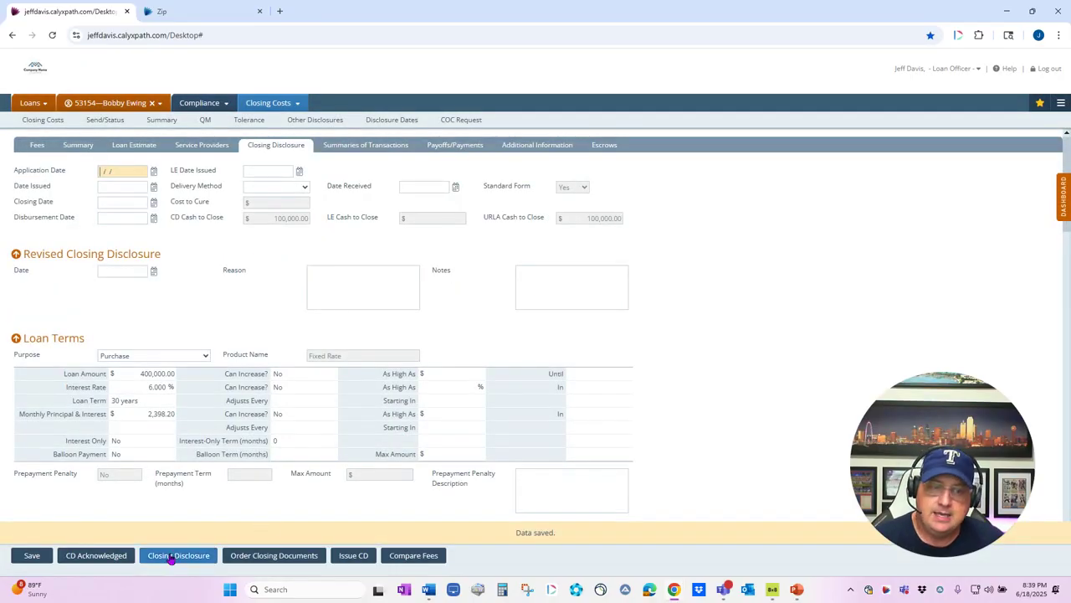
Step: Preview the Closing Disclosure form library, then set the order to Closing Package / Closing Documents
click(172, 556)
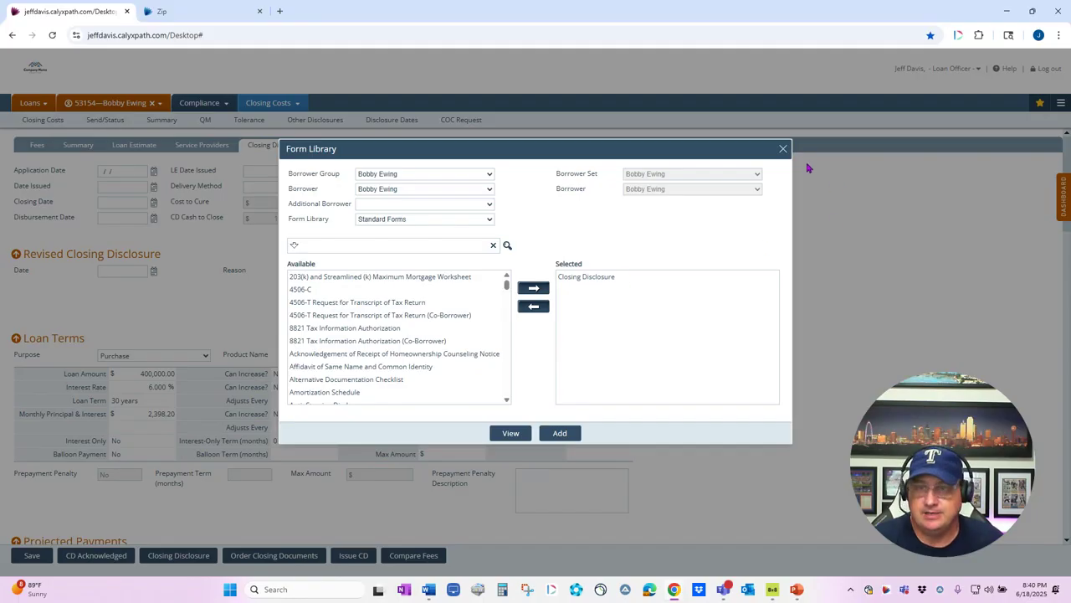
click(783, 150)
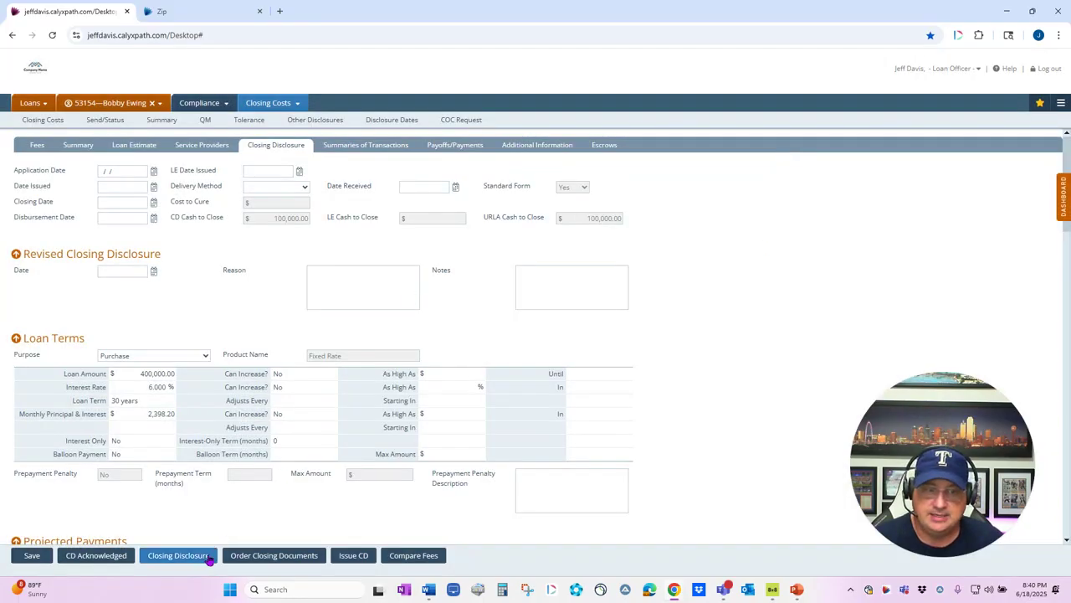
click(274, 555)
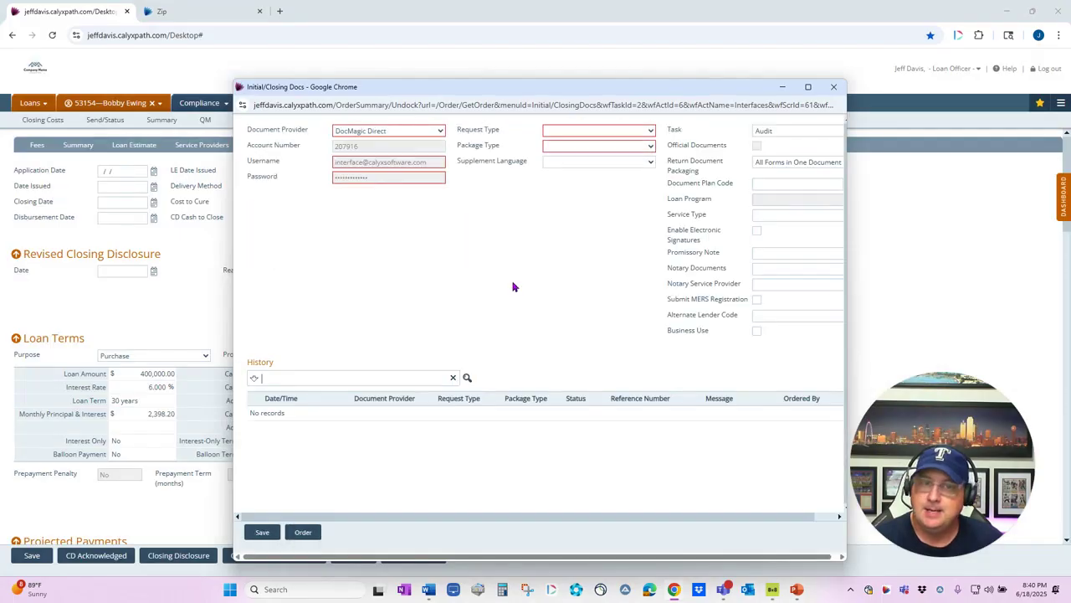
click(594, 133)
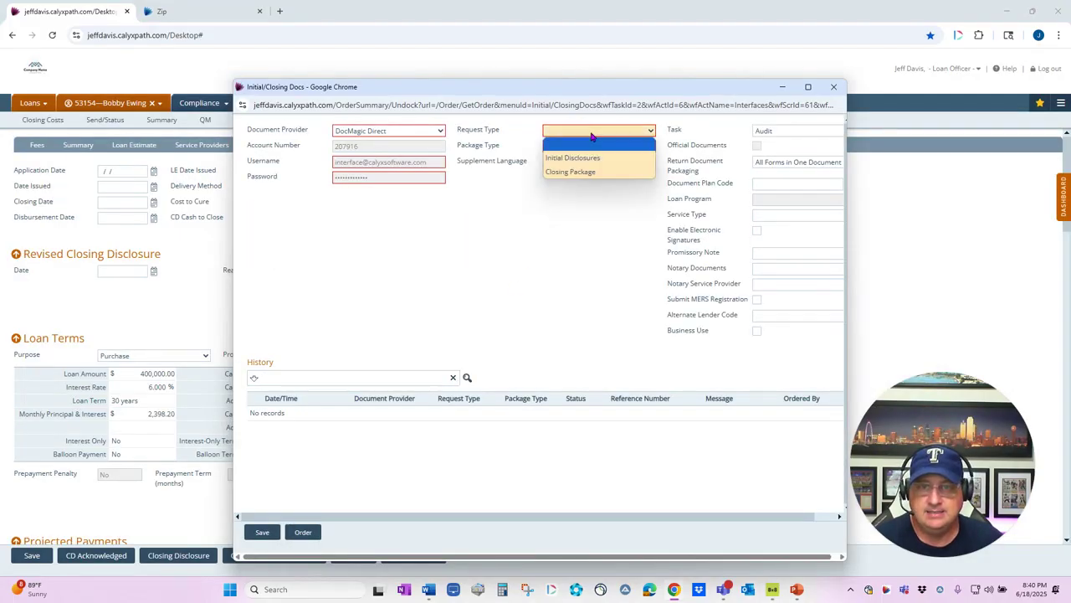
click(584, 155)
click(580, 136)
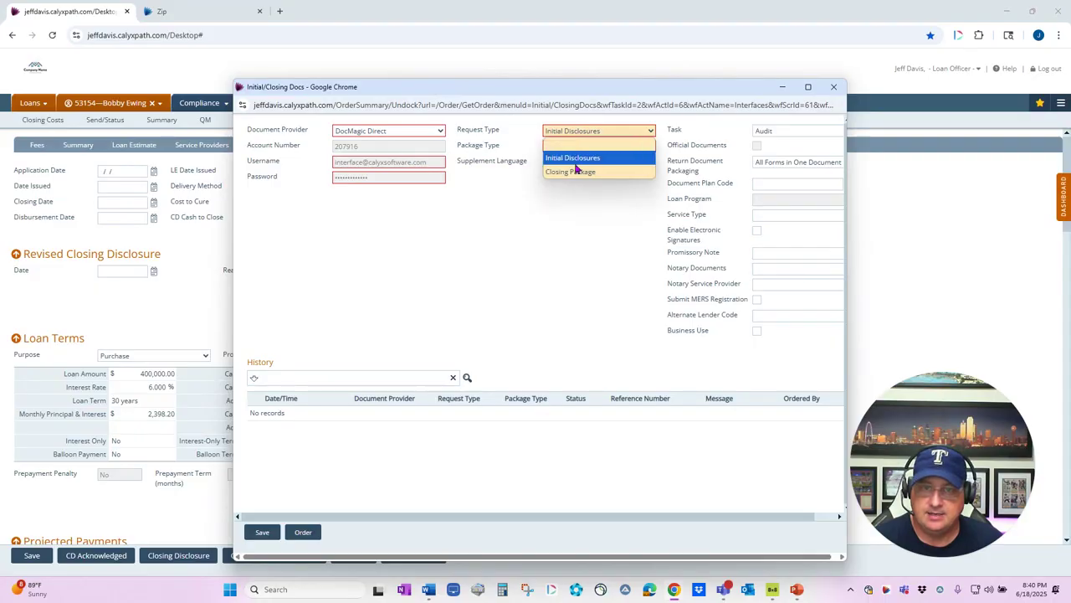
click(577, 174)
click(573, 149)
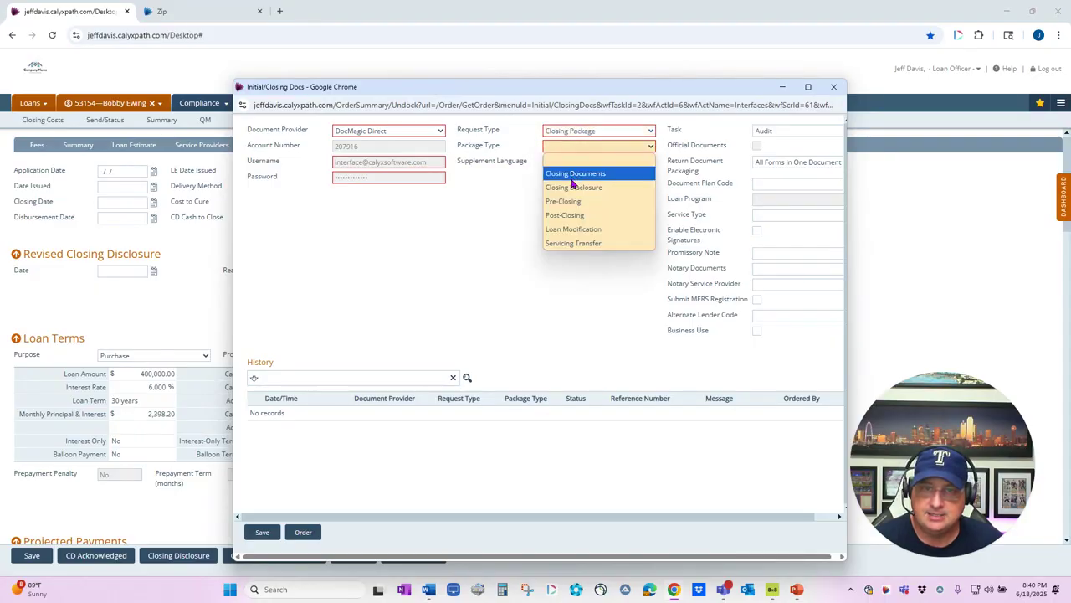
click(574, 176)
Step: Widen the order window, close it without ordering, and open a blank browser tab
drag(845, 561, 944, 564)
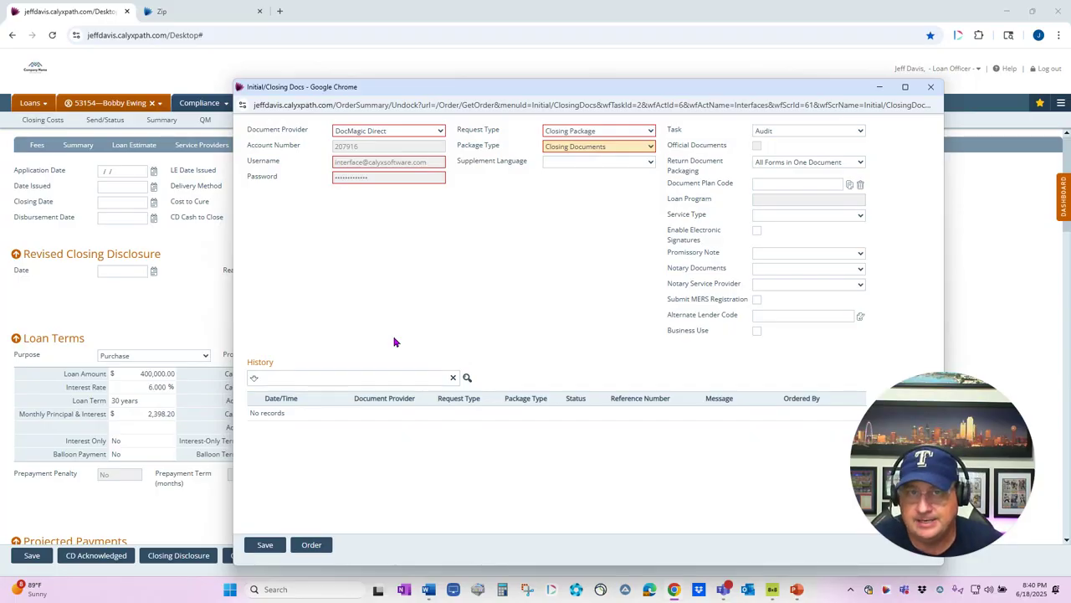
click(930, 87)
click(279, 11)
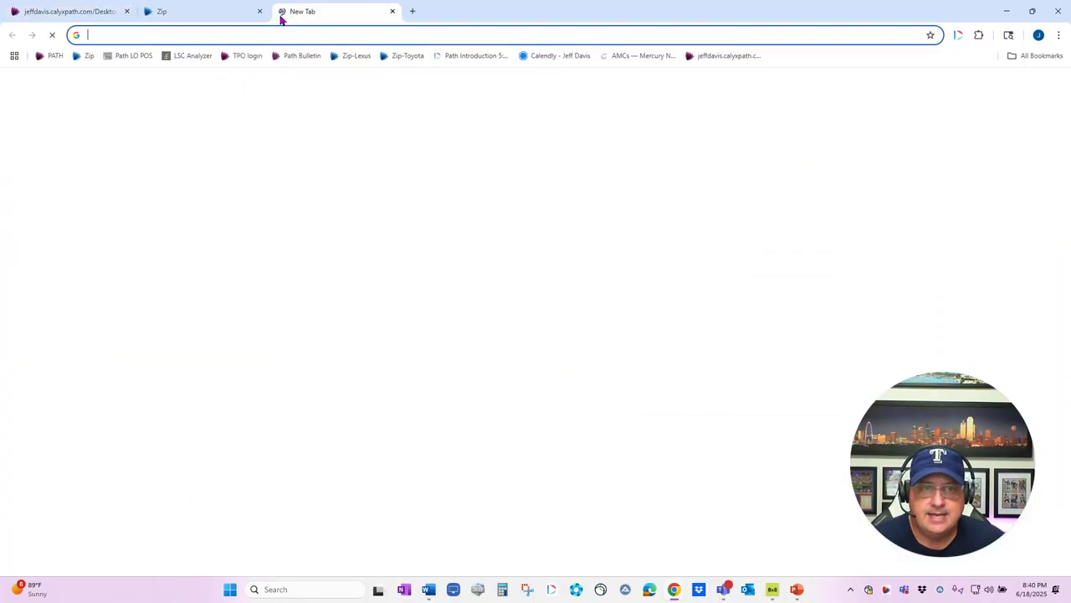
Step: On the Path website, filter the Integrated Vendors list to Disclosure/Closing Documents service type
click(294, 55)
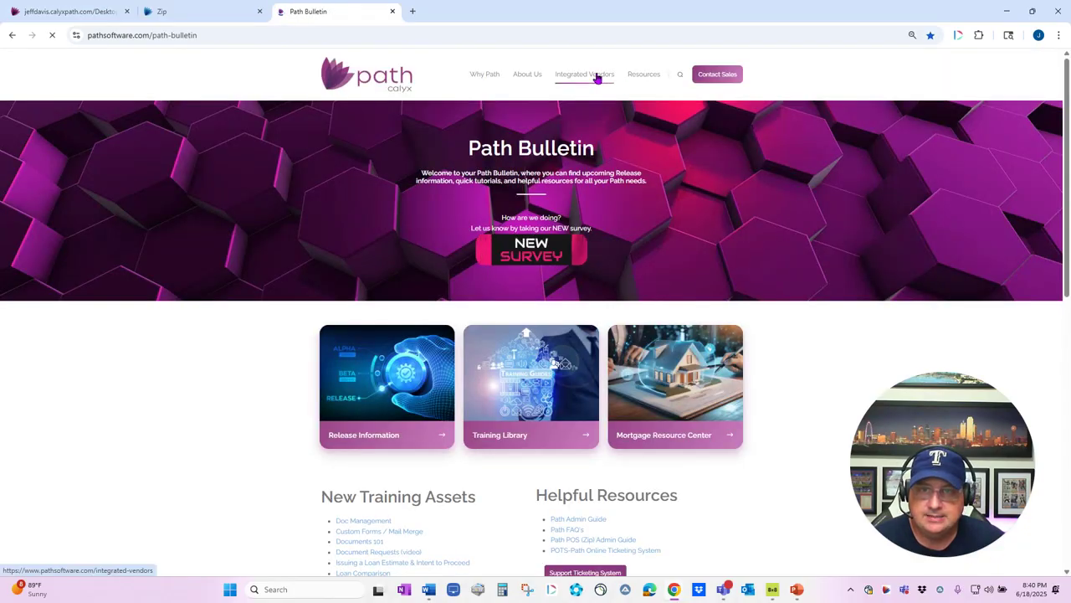
click(598, 77)
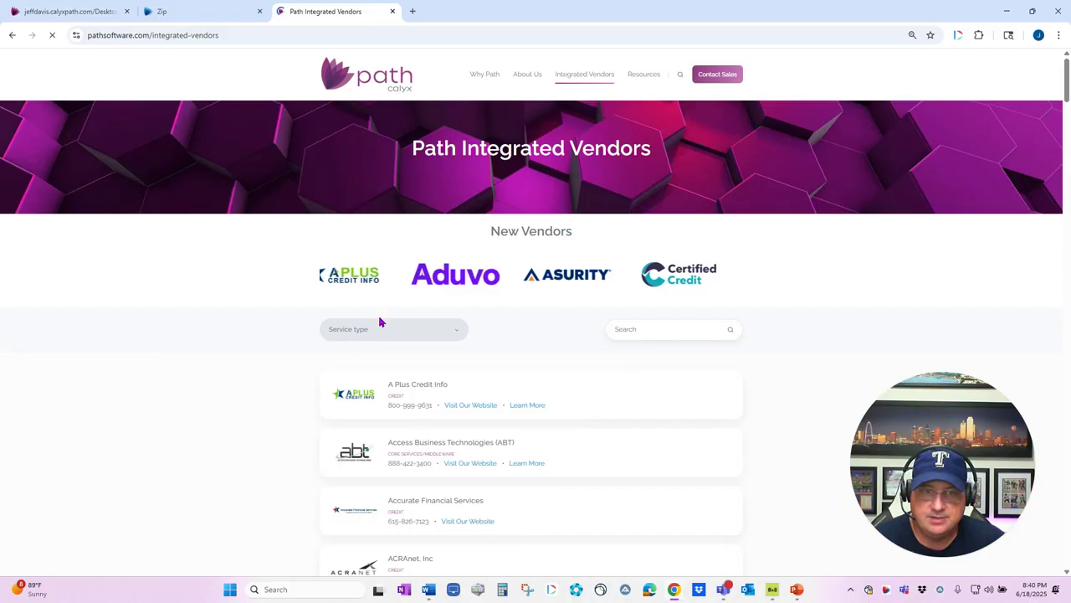
click(381, 329)
click(384, 503)
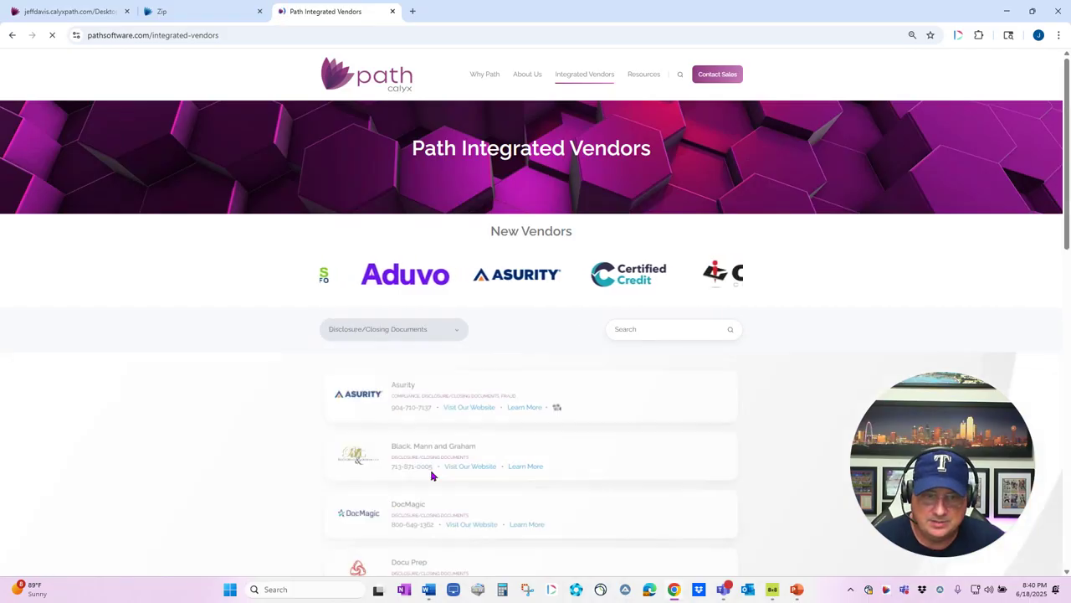
Step: Scroll through the Disclosure/Closing Documents vendors, then bring up the full-screen contact slide
scroll(516, 409, down, 3)
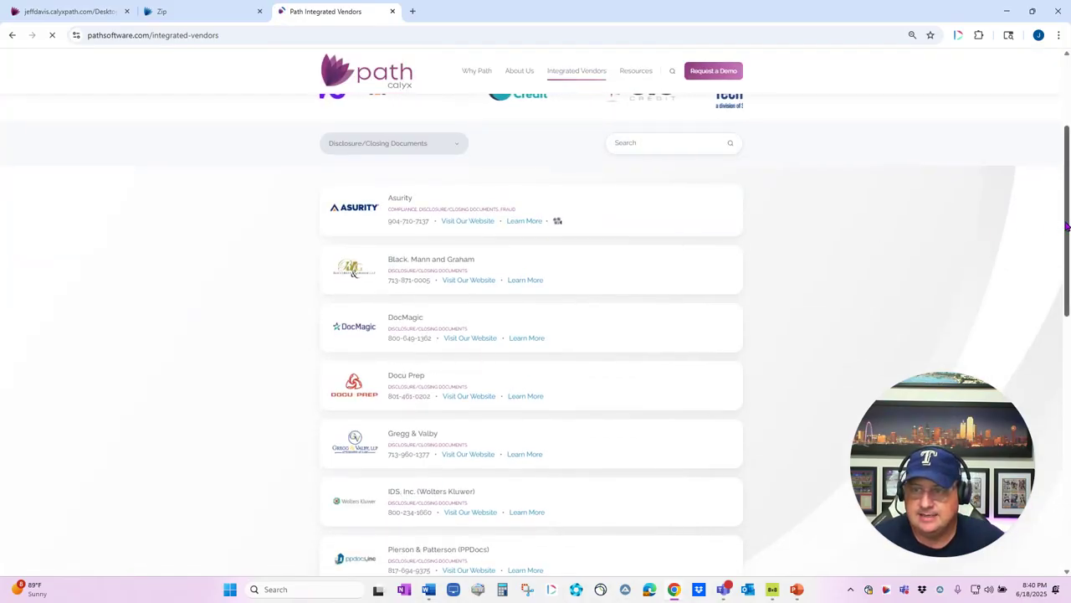
scroll(1051, 233, down, 1)
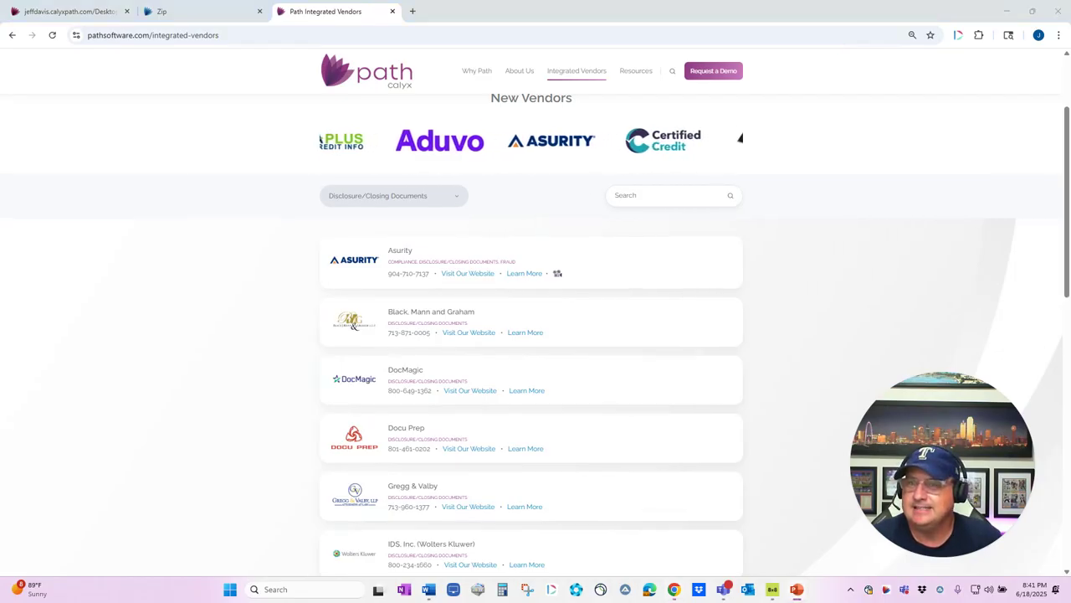
key(alt+Tab)
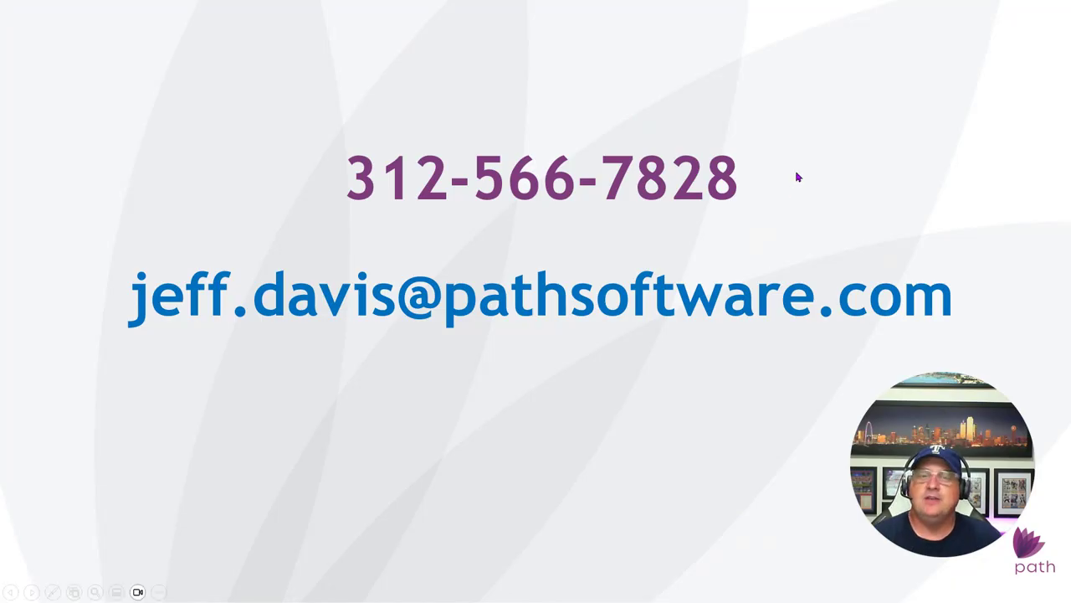